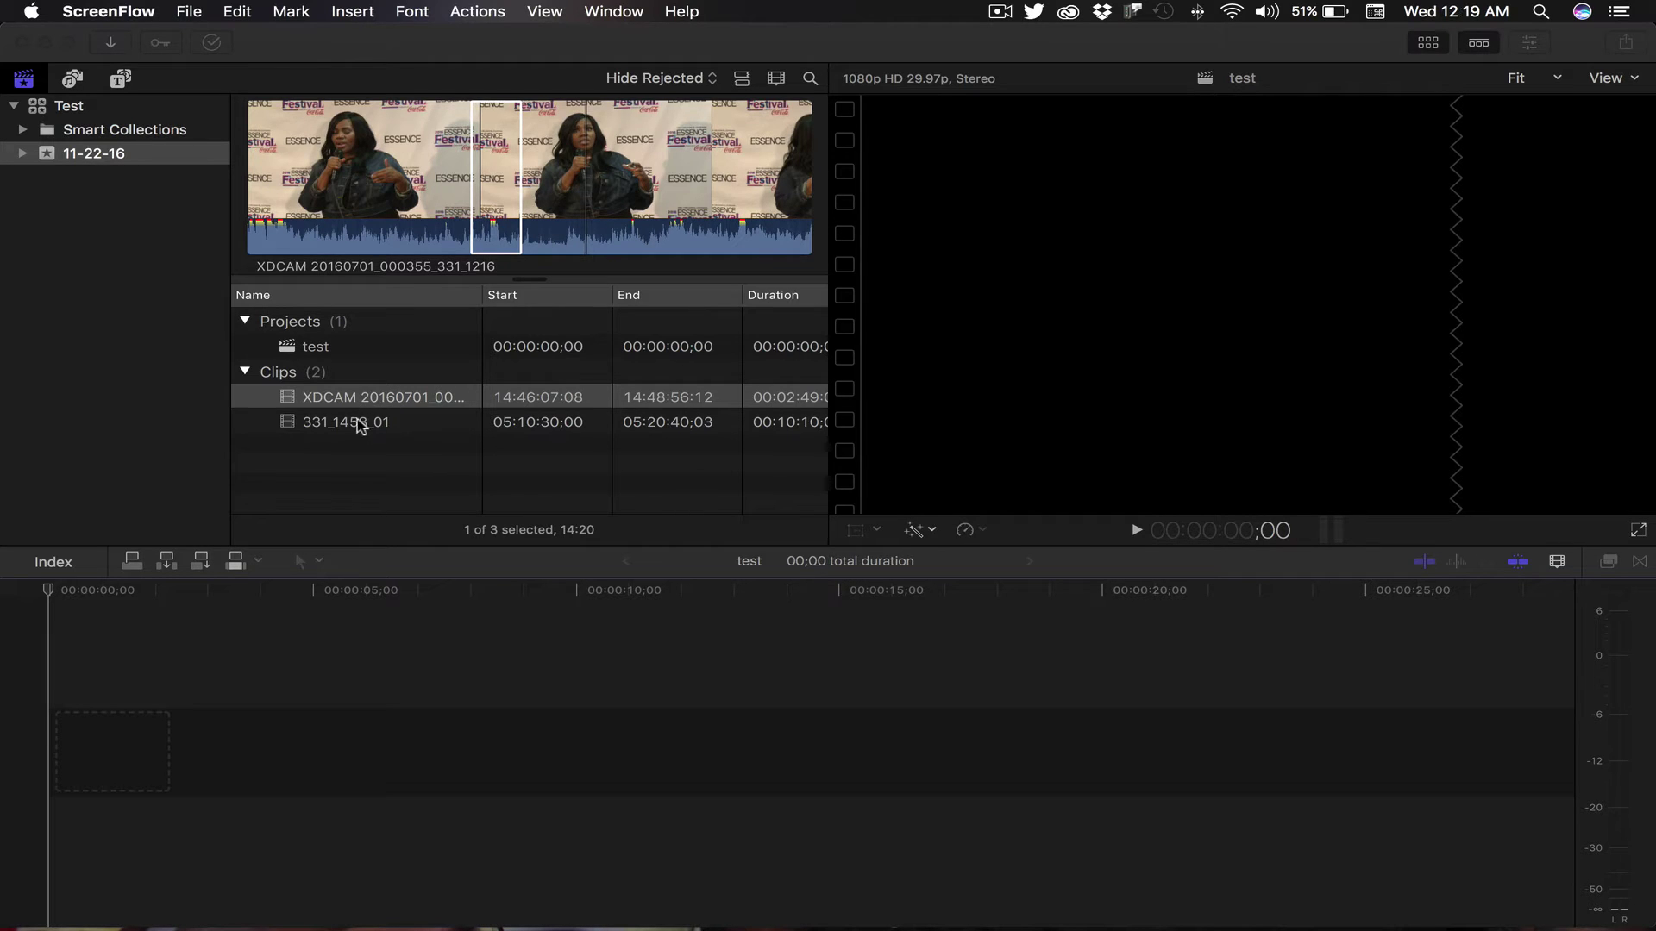
# - Append 331_1458_01, then the XDCAM 20160701_000355_331_1216 clip, to the timeline (48;06 total)
pyautogui.click(336, 427)
pyautogui.click(332, 424)
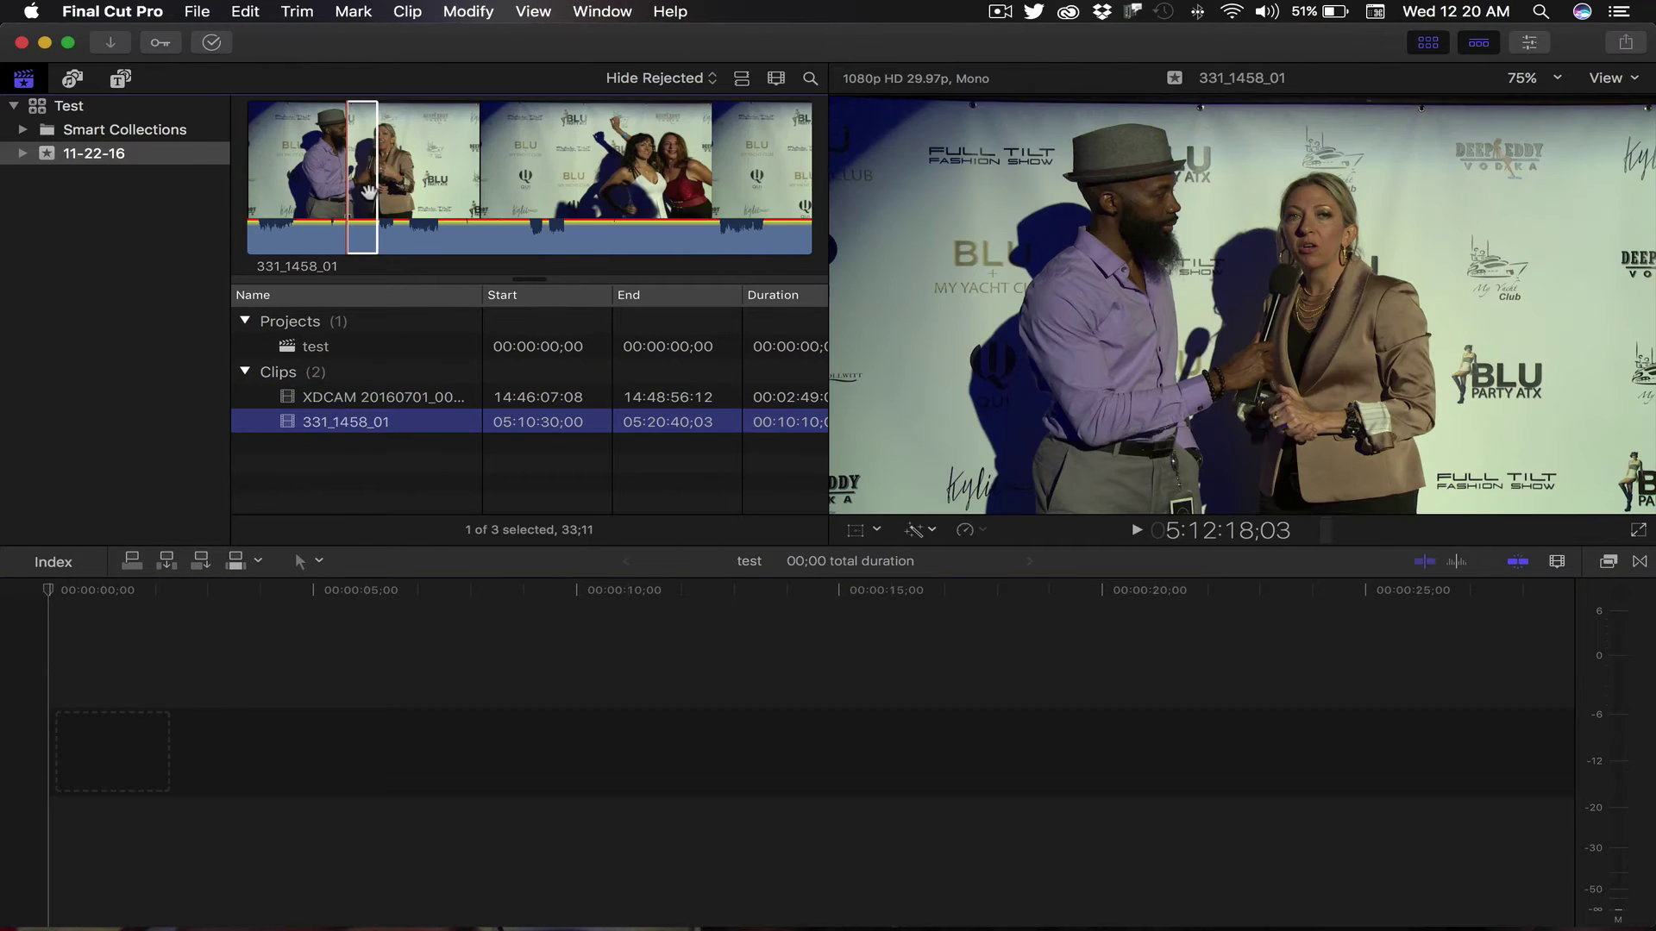
pyautogui.press('e')
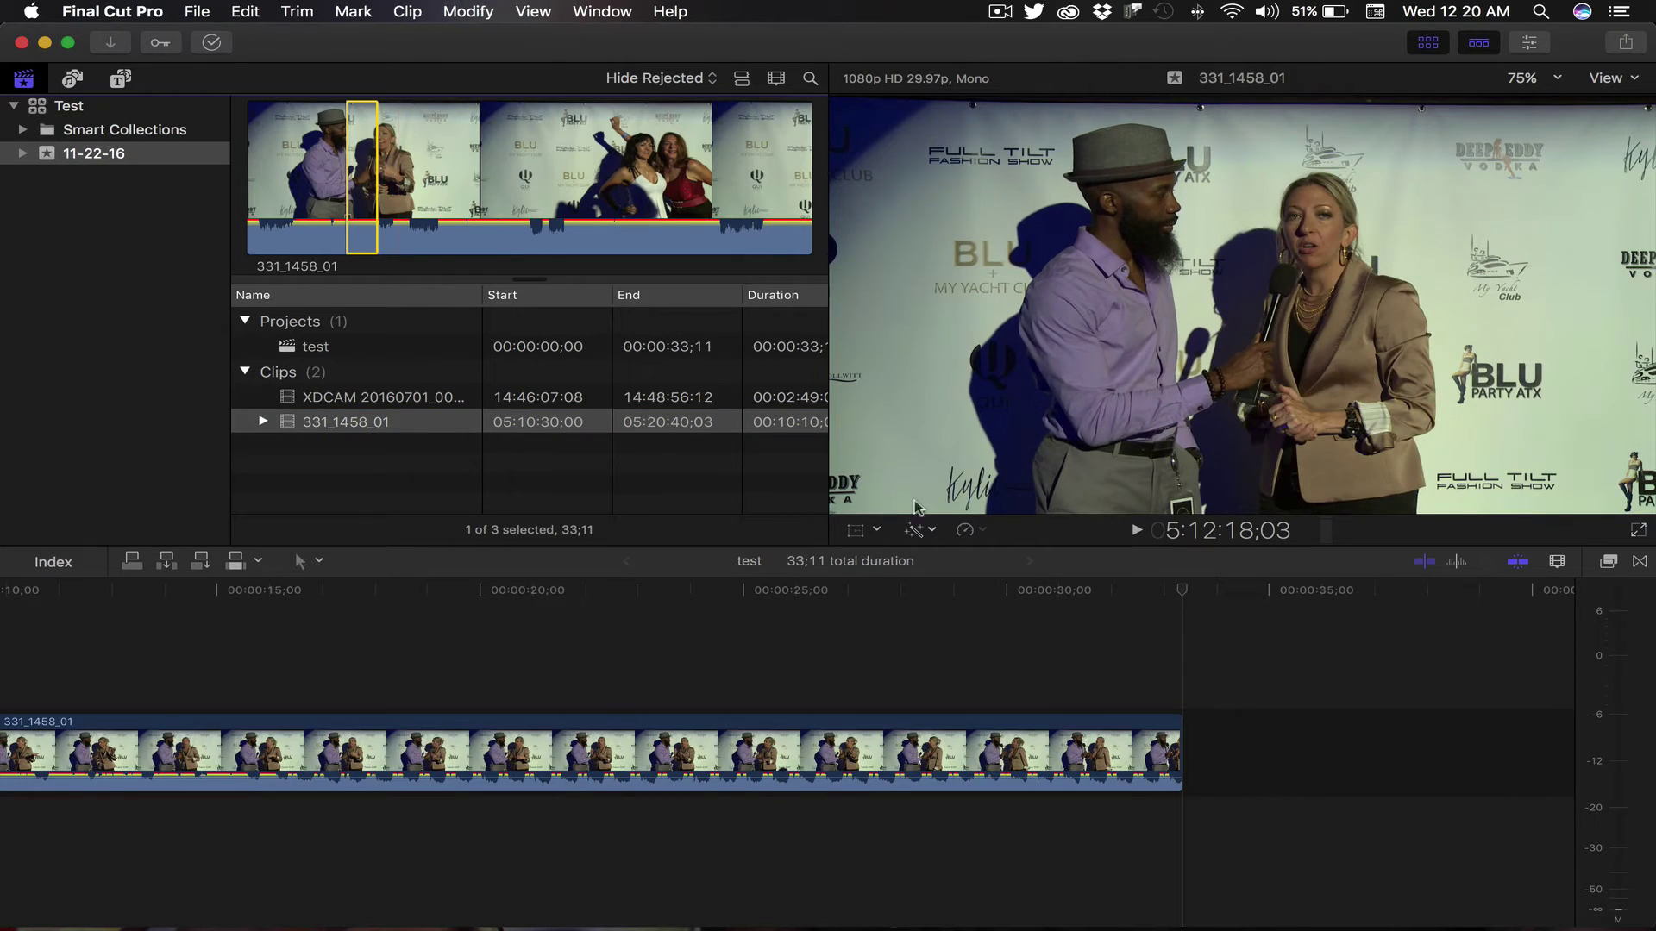
pyautogui.click(373, 399)
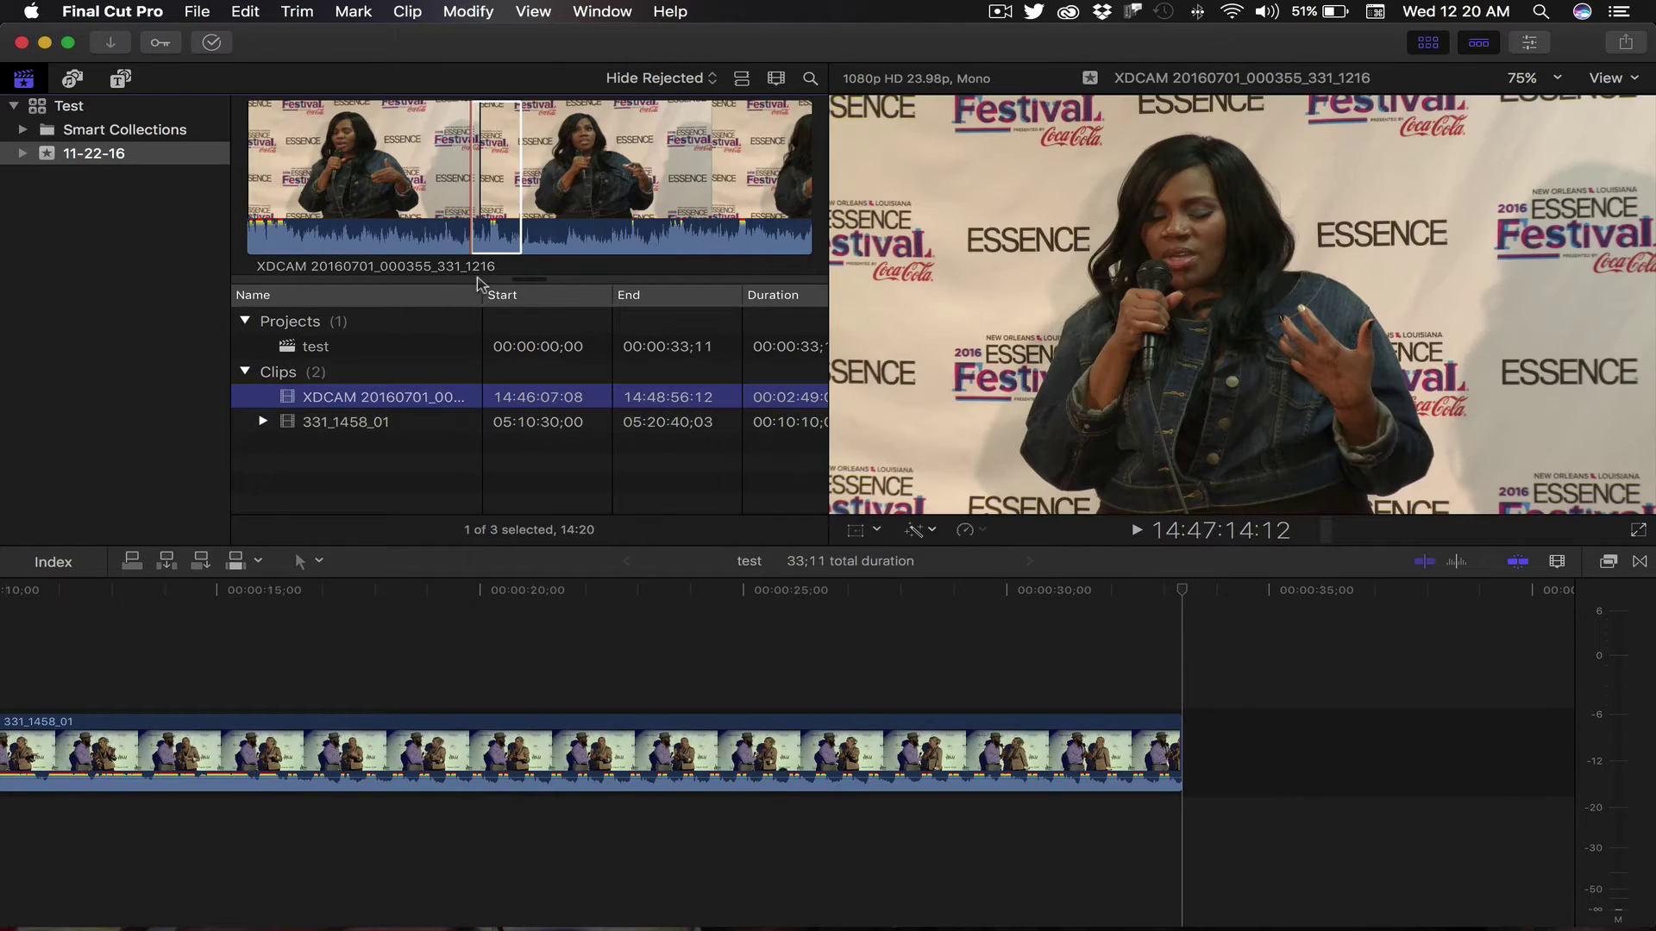
pyautogui.click(472, 211)
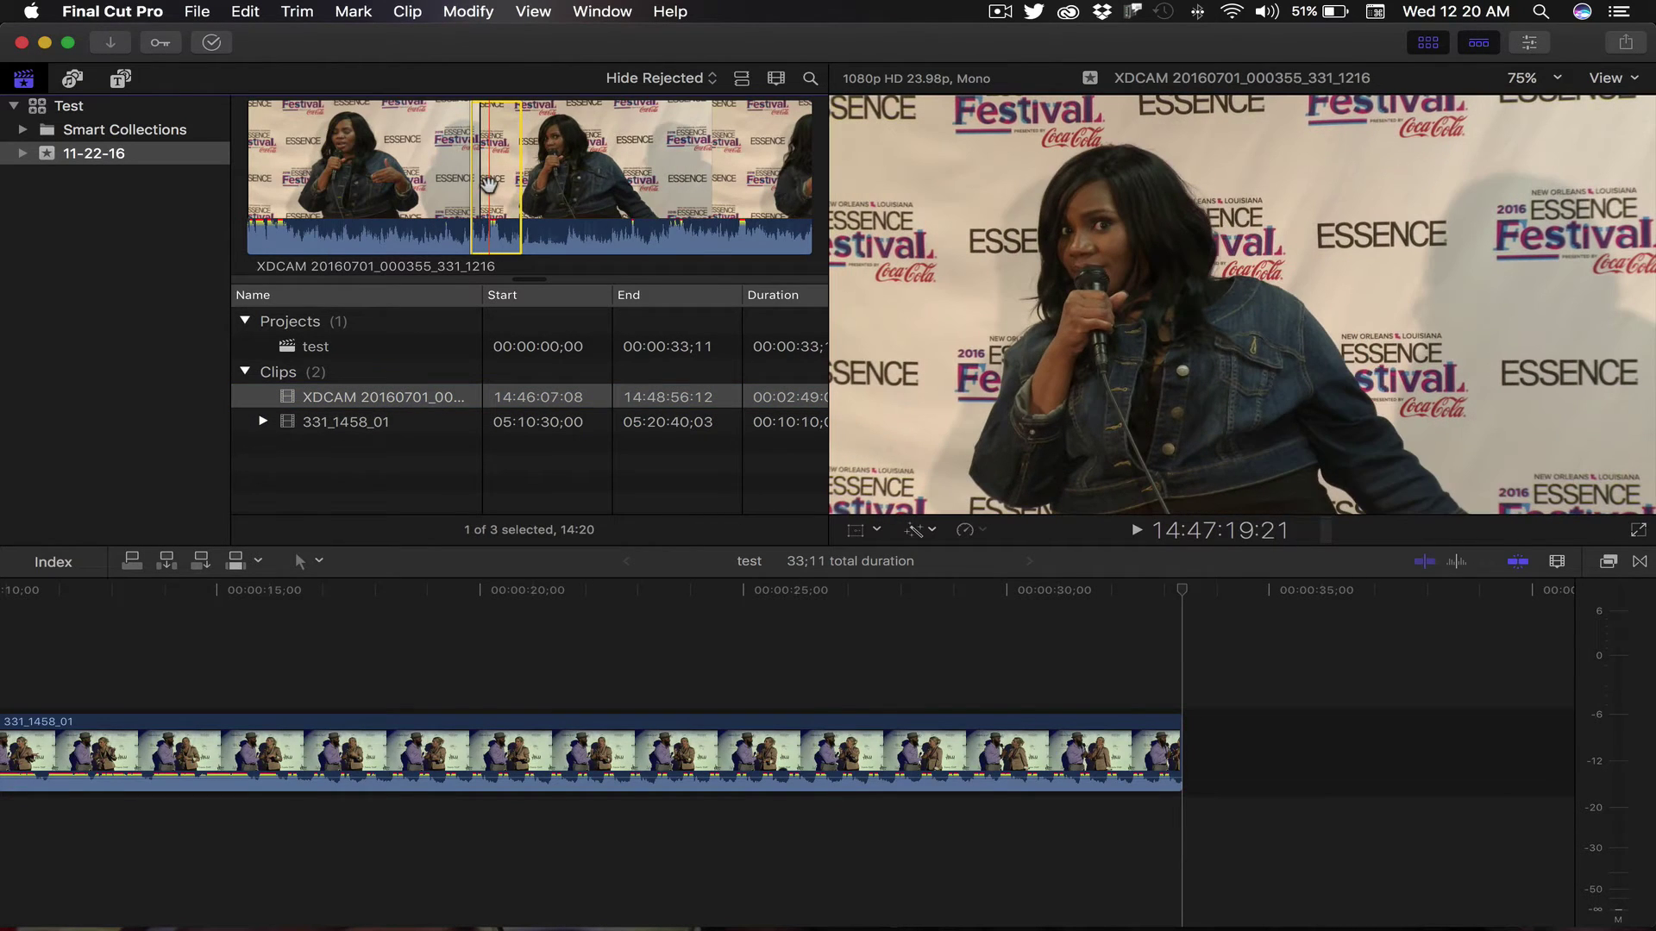
pyautogui.press('e')
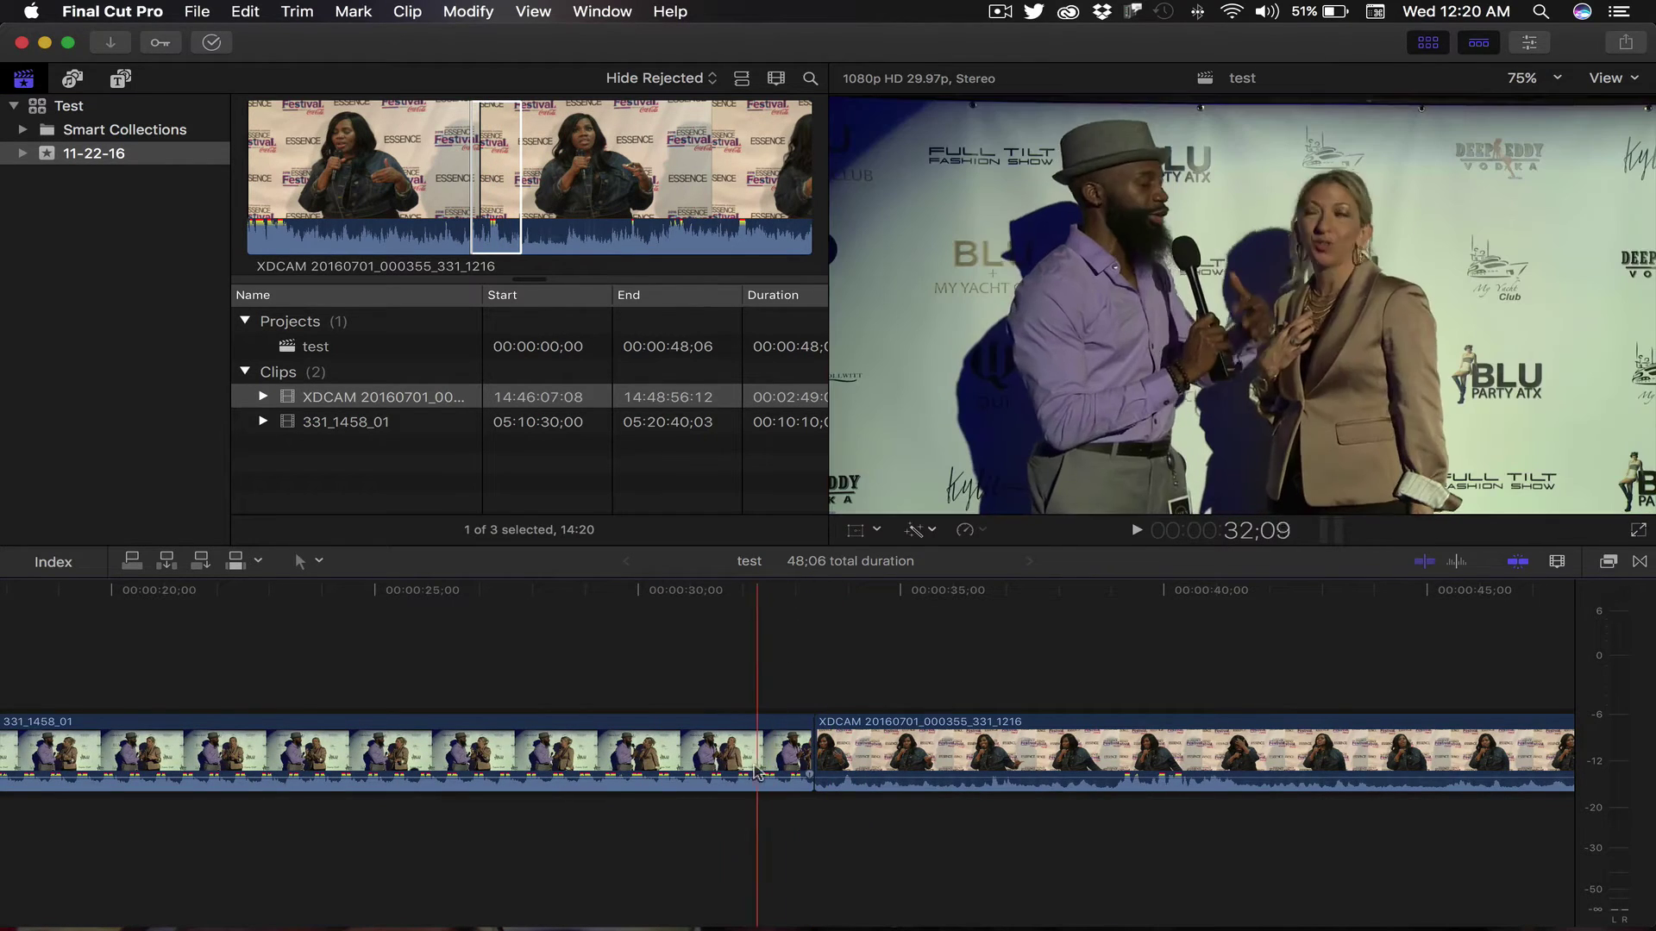
pyautogui.doubleClick(714, 776)
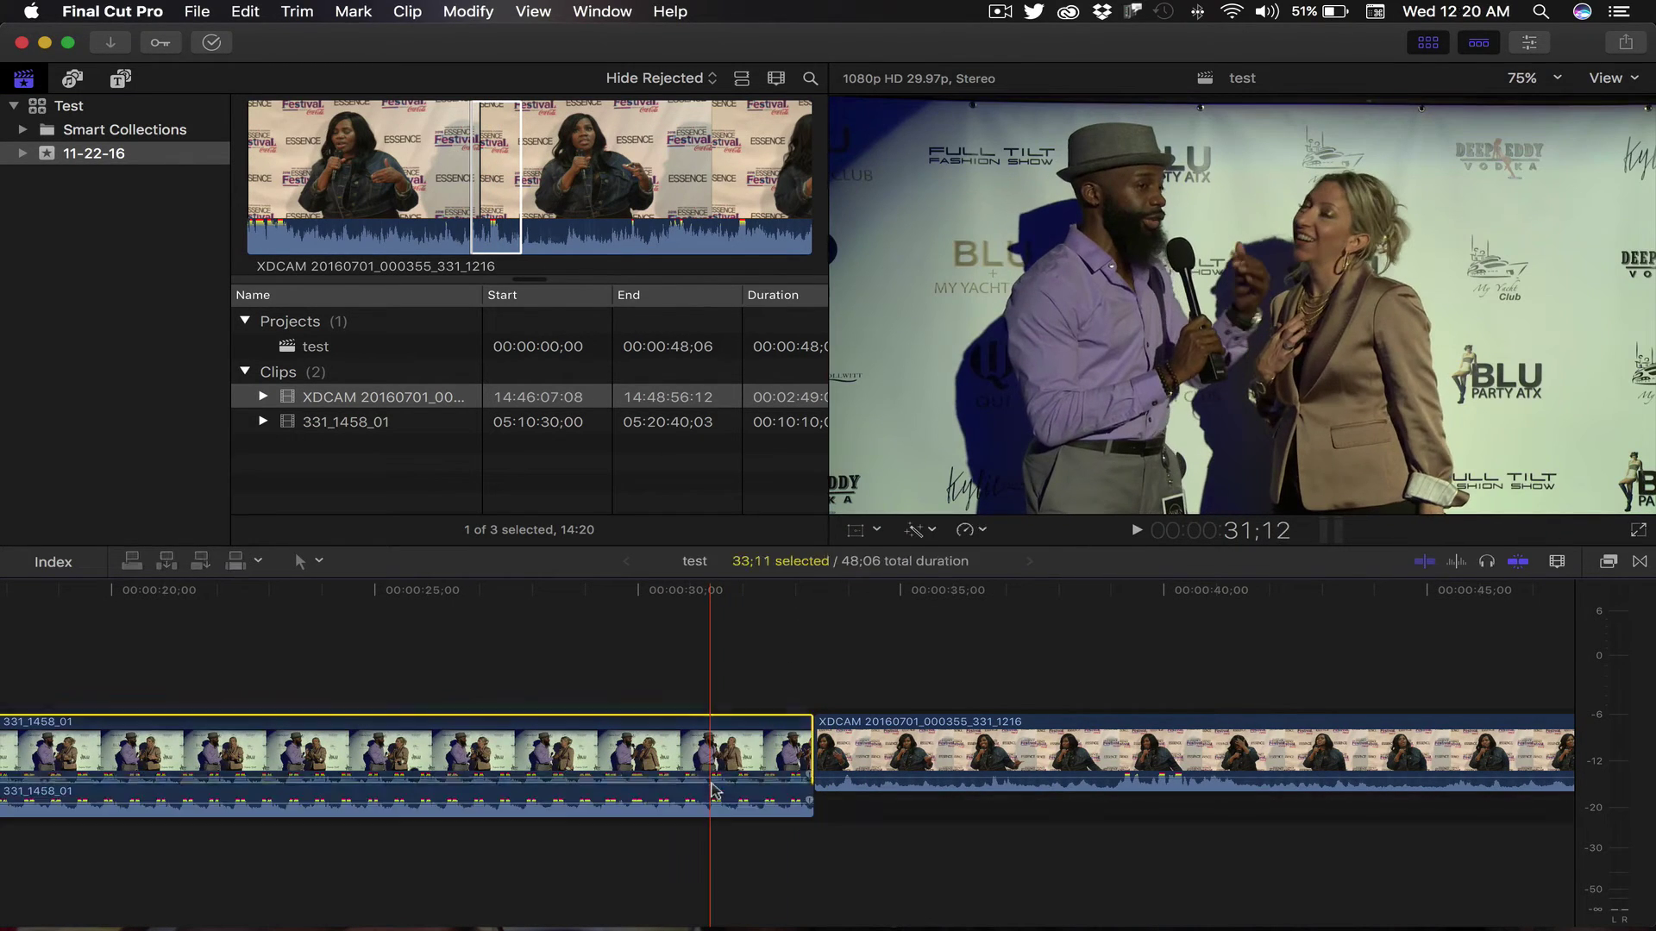
pyautogui.doubleClick(941, 779)
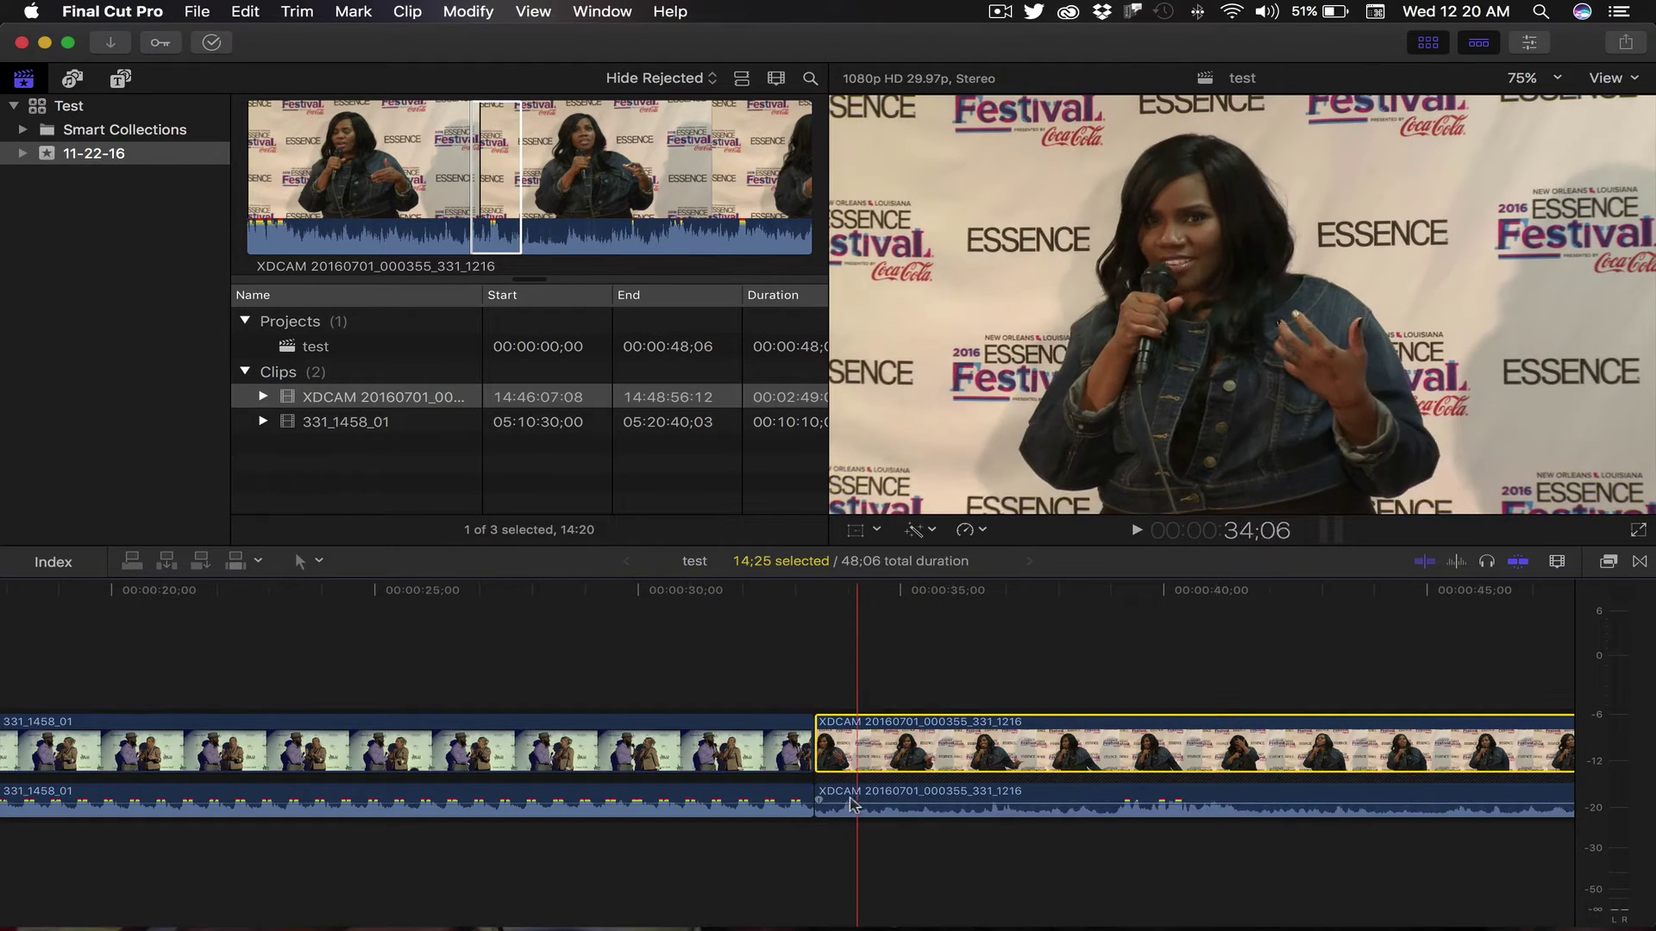
pyautogui.moveTo(822, 804); pyautogui.dragTo(780, 795)
pyautogui.press('Up')
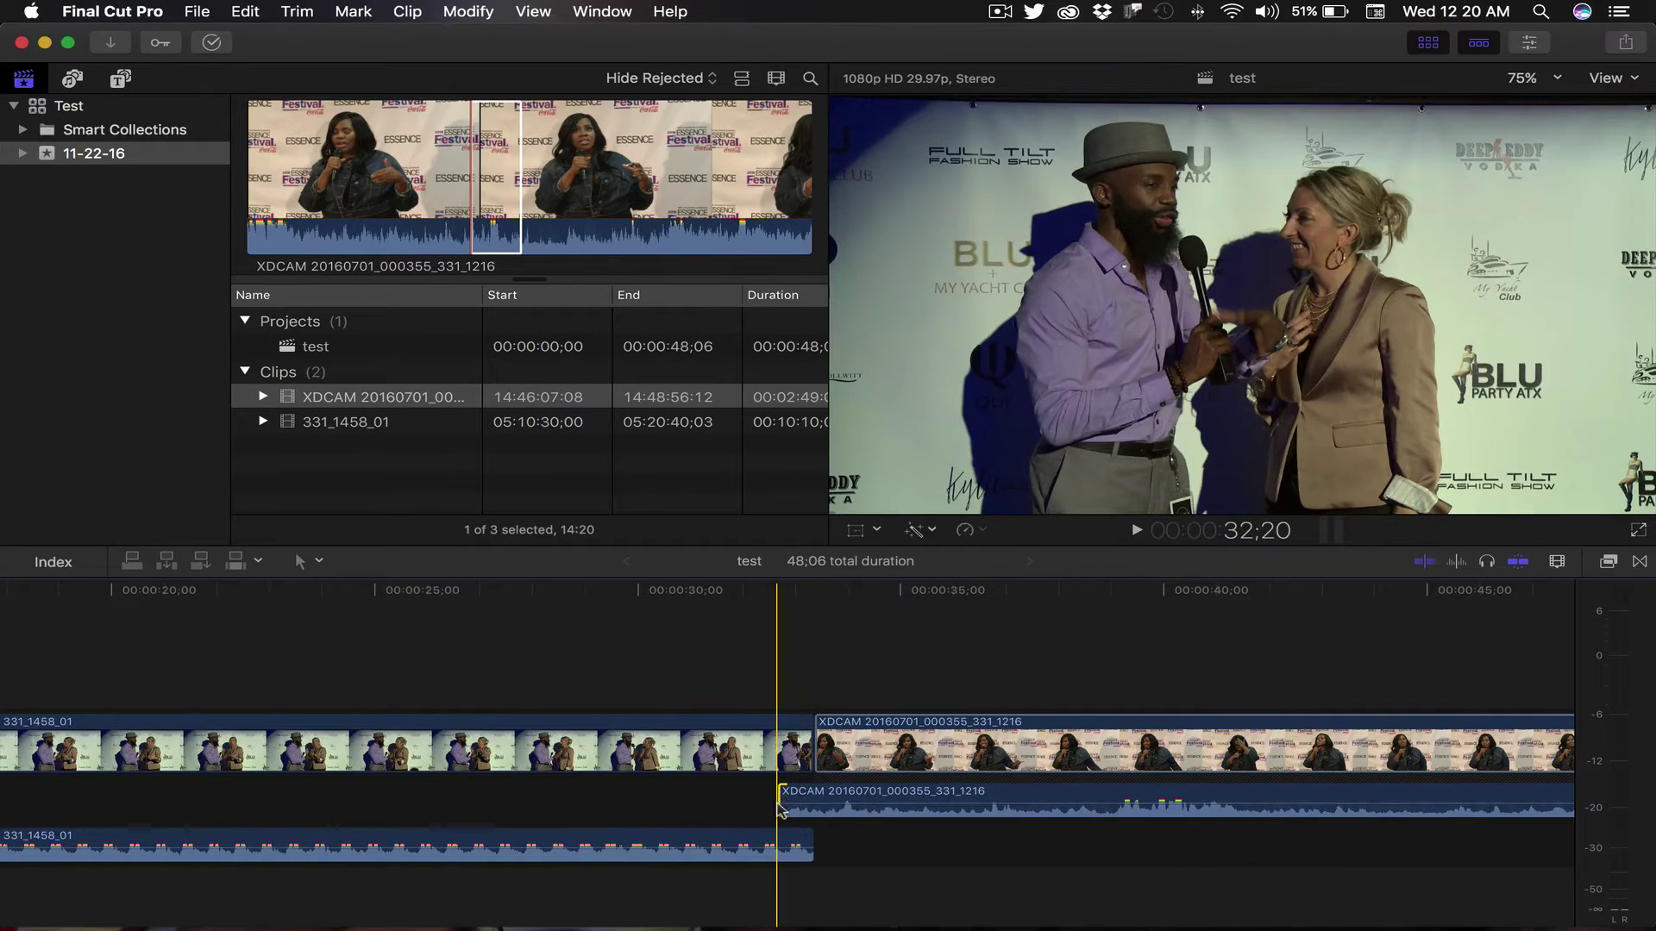
pyautogui.moveTo(778, 804); pyautogui.dragTo(783, 845)
pyautogui.press('Down')
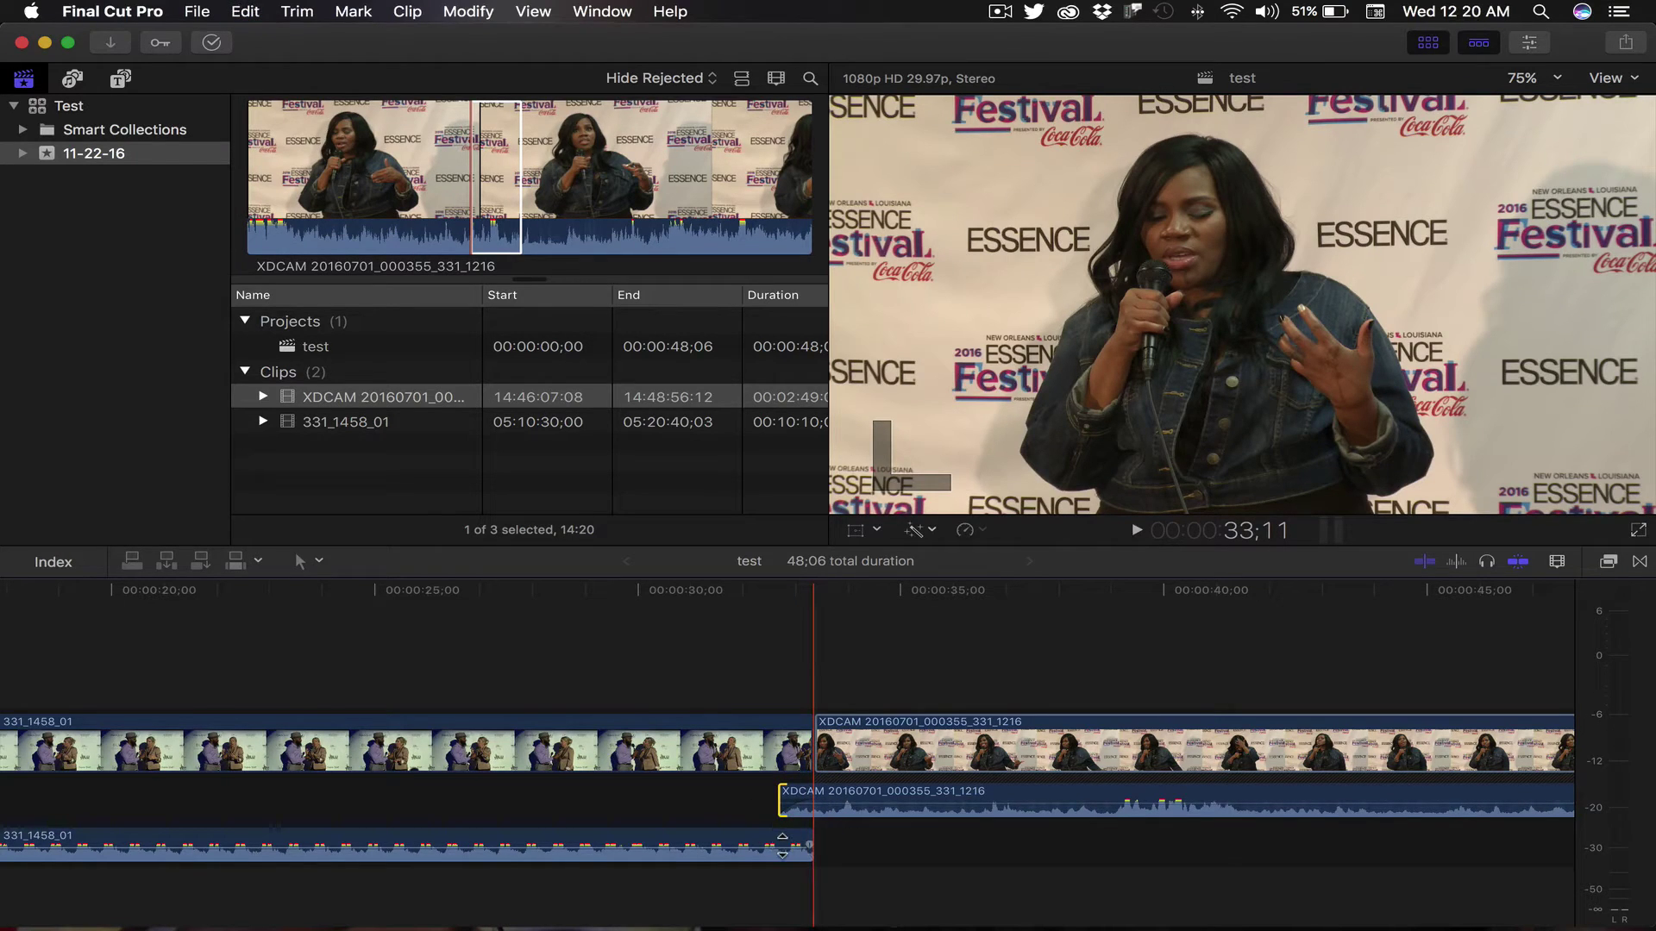
pyautogui.press('super+z')
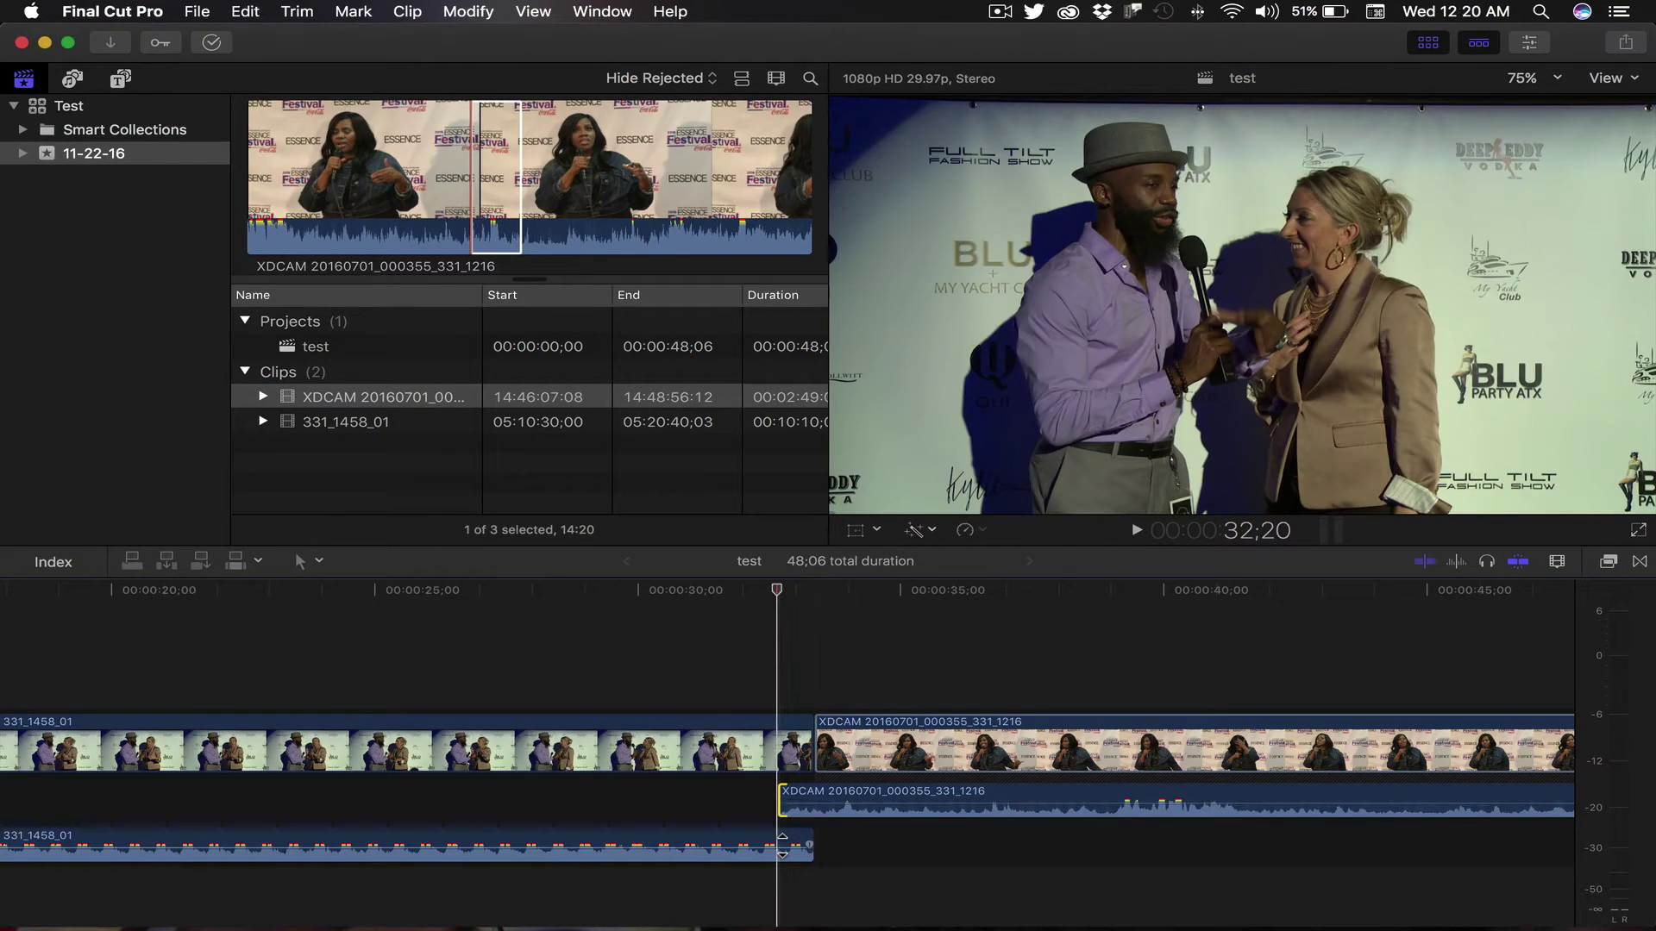
pyautogui.press('super+z')
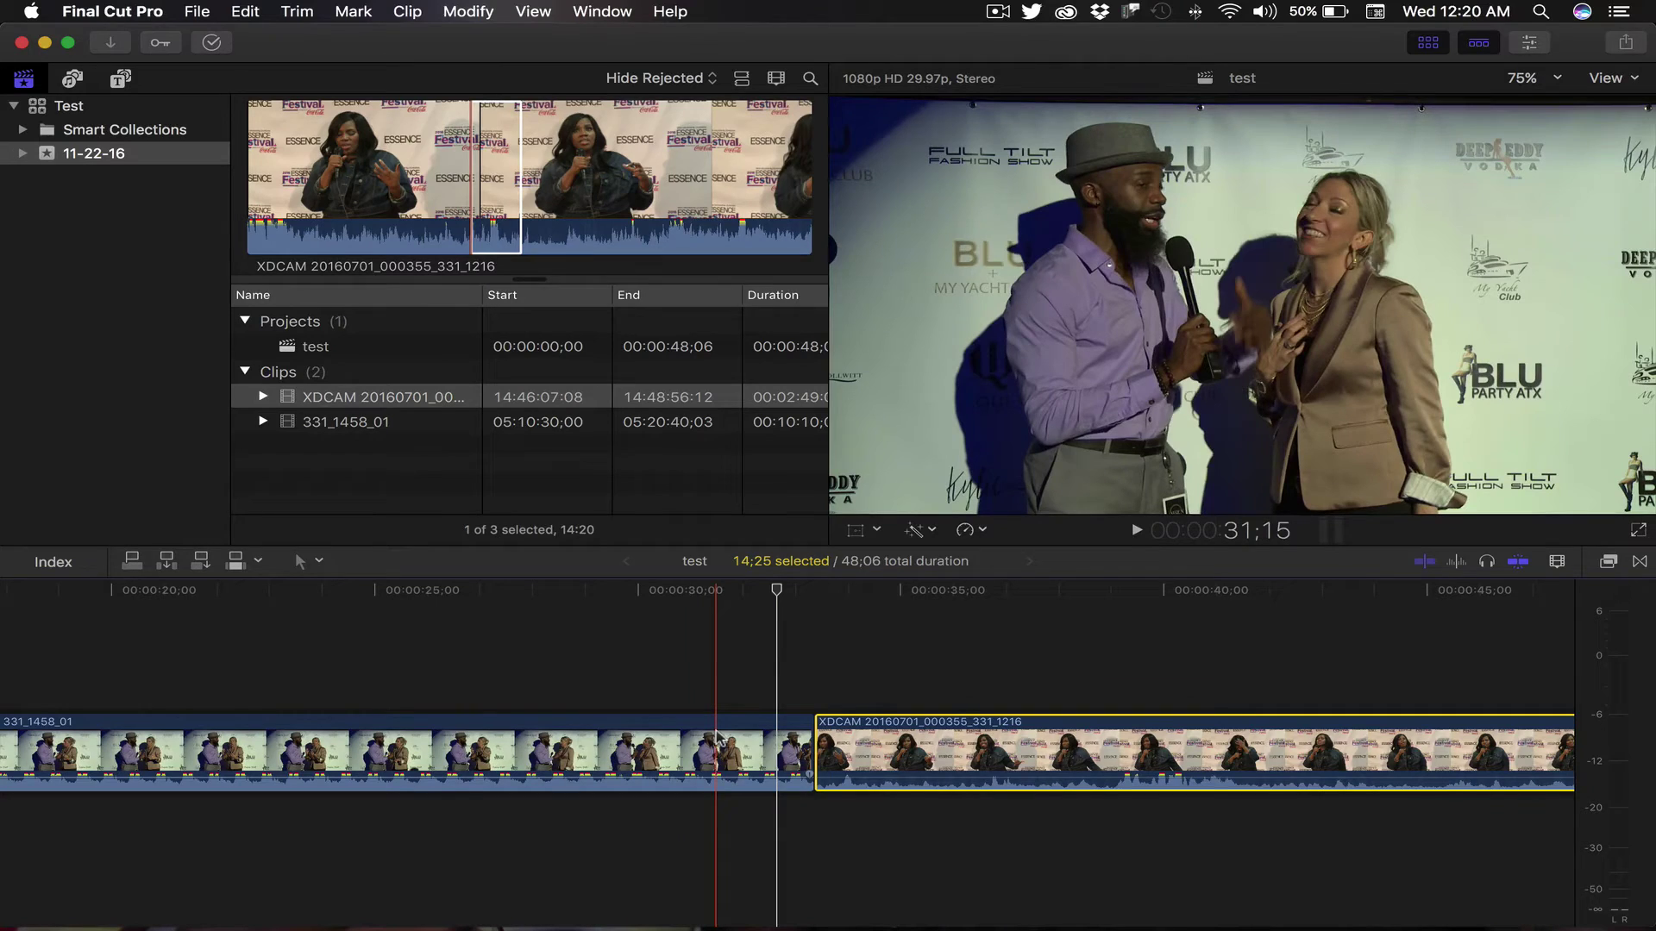
pyautogui.press('space')
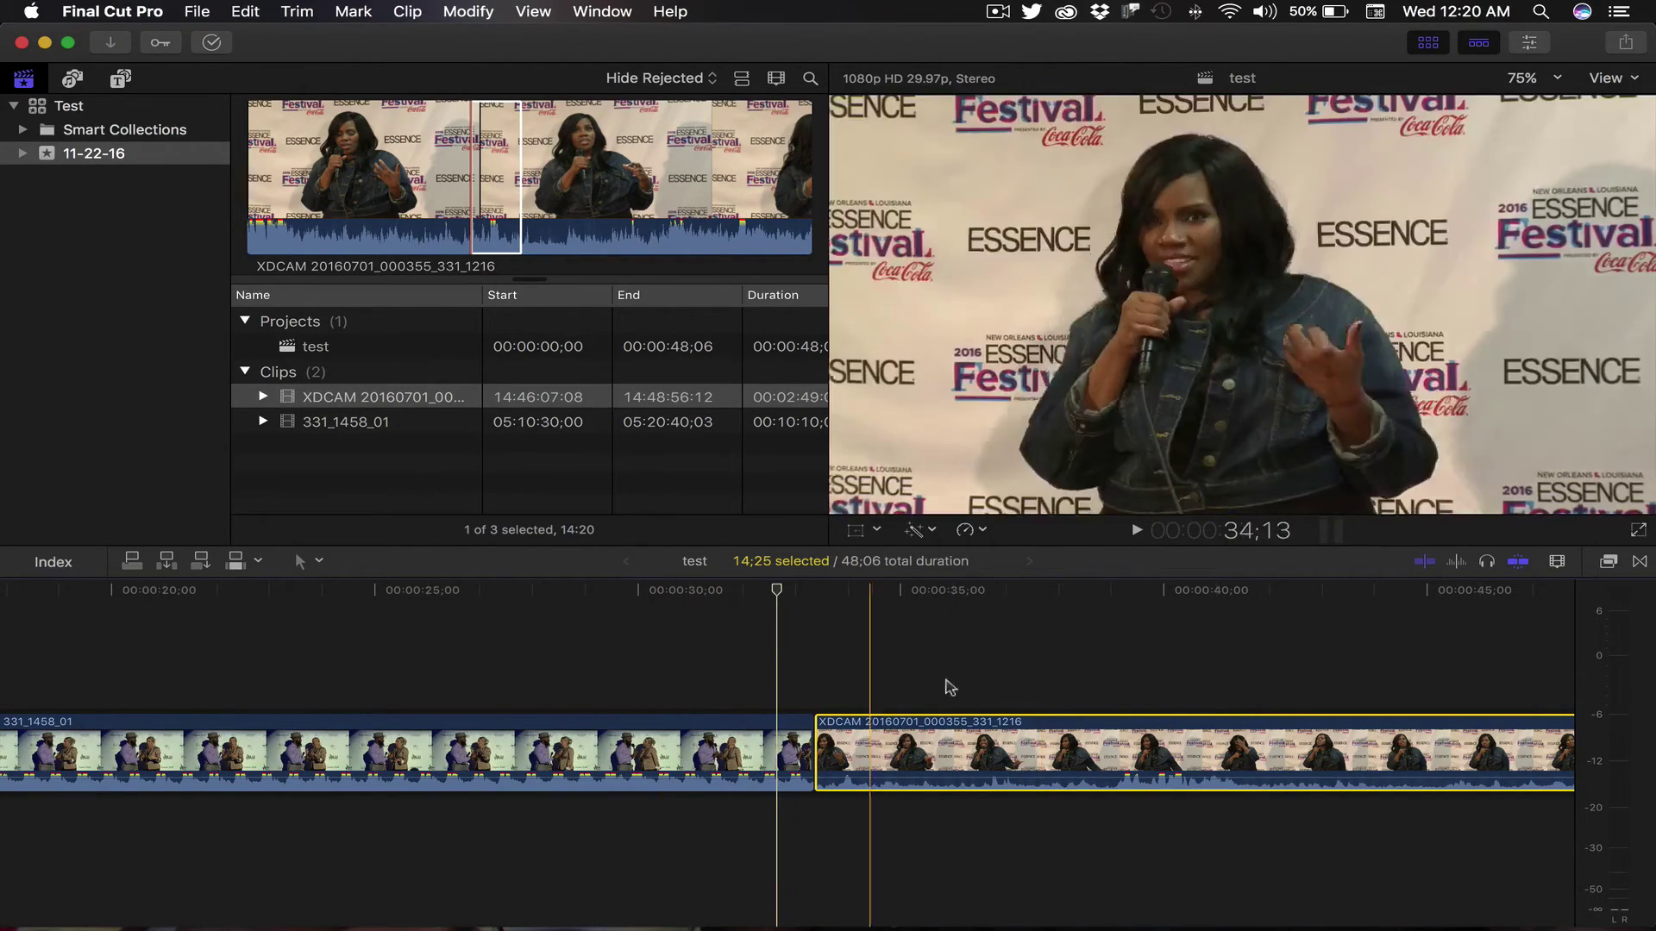
# - Select both interview clips and detach their audio into separate clips beneath the video
pyautogui.keyDown('super'); pyautogui.click(707, 749); pyautogui.keyUp('super')
pyautogui.rightClick(688, 746)
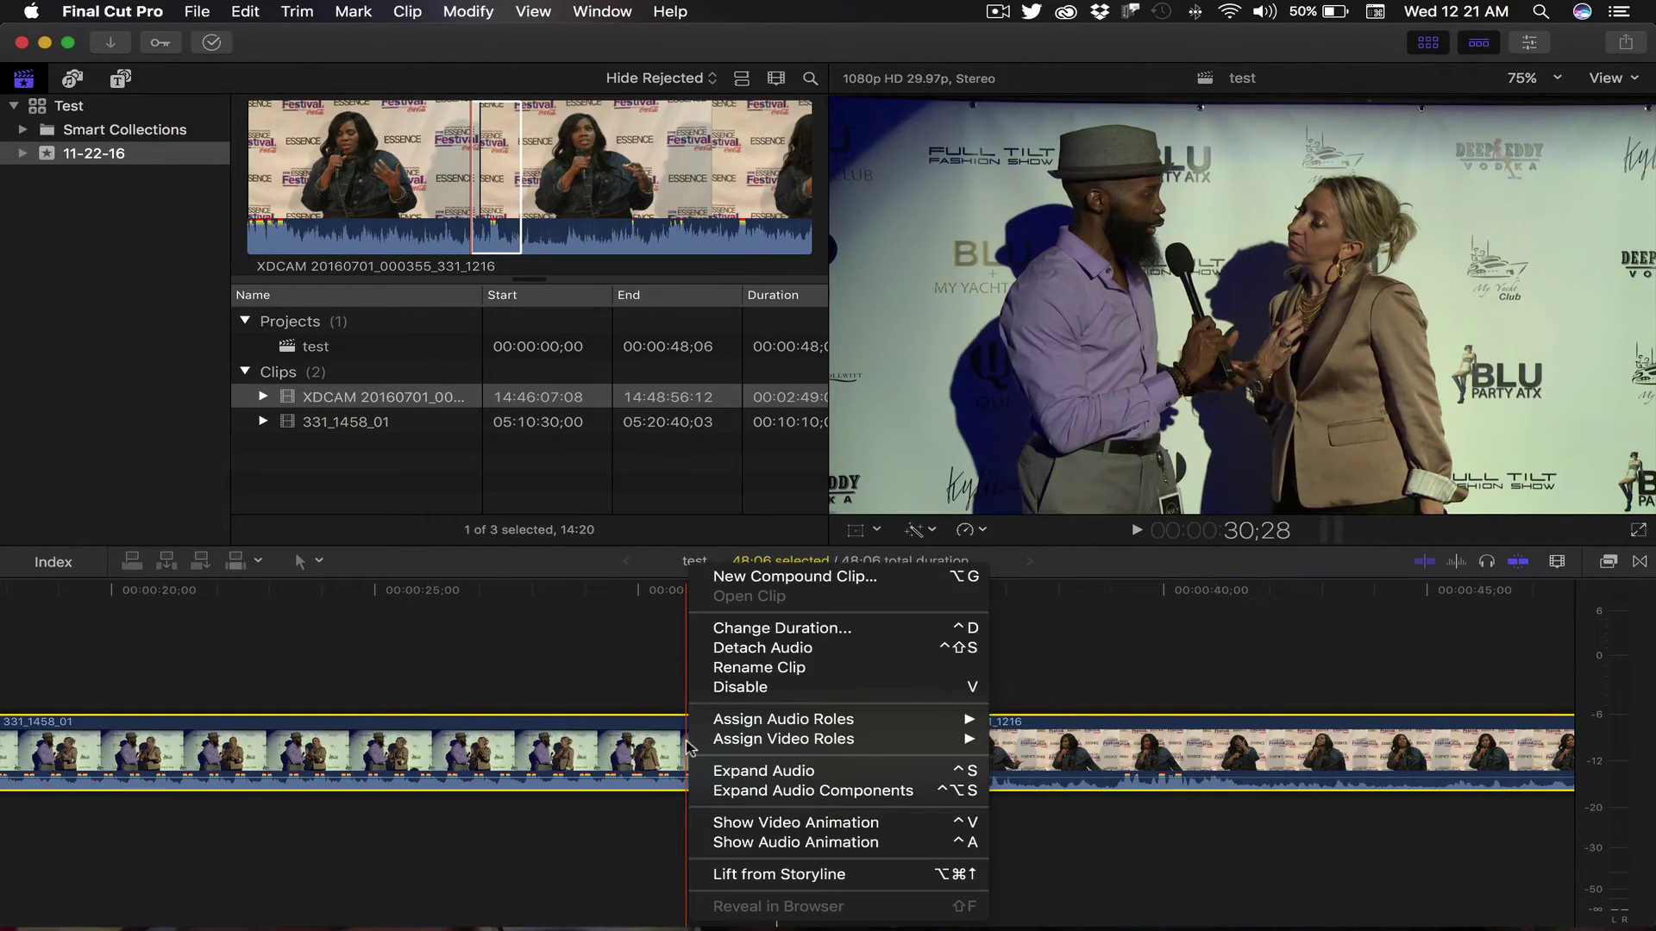
pyautogui.click(753, 648)
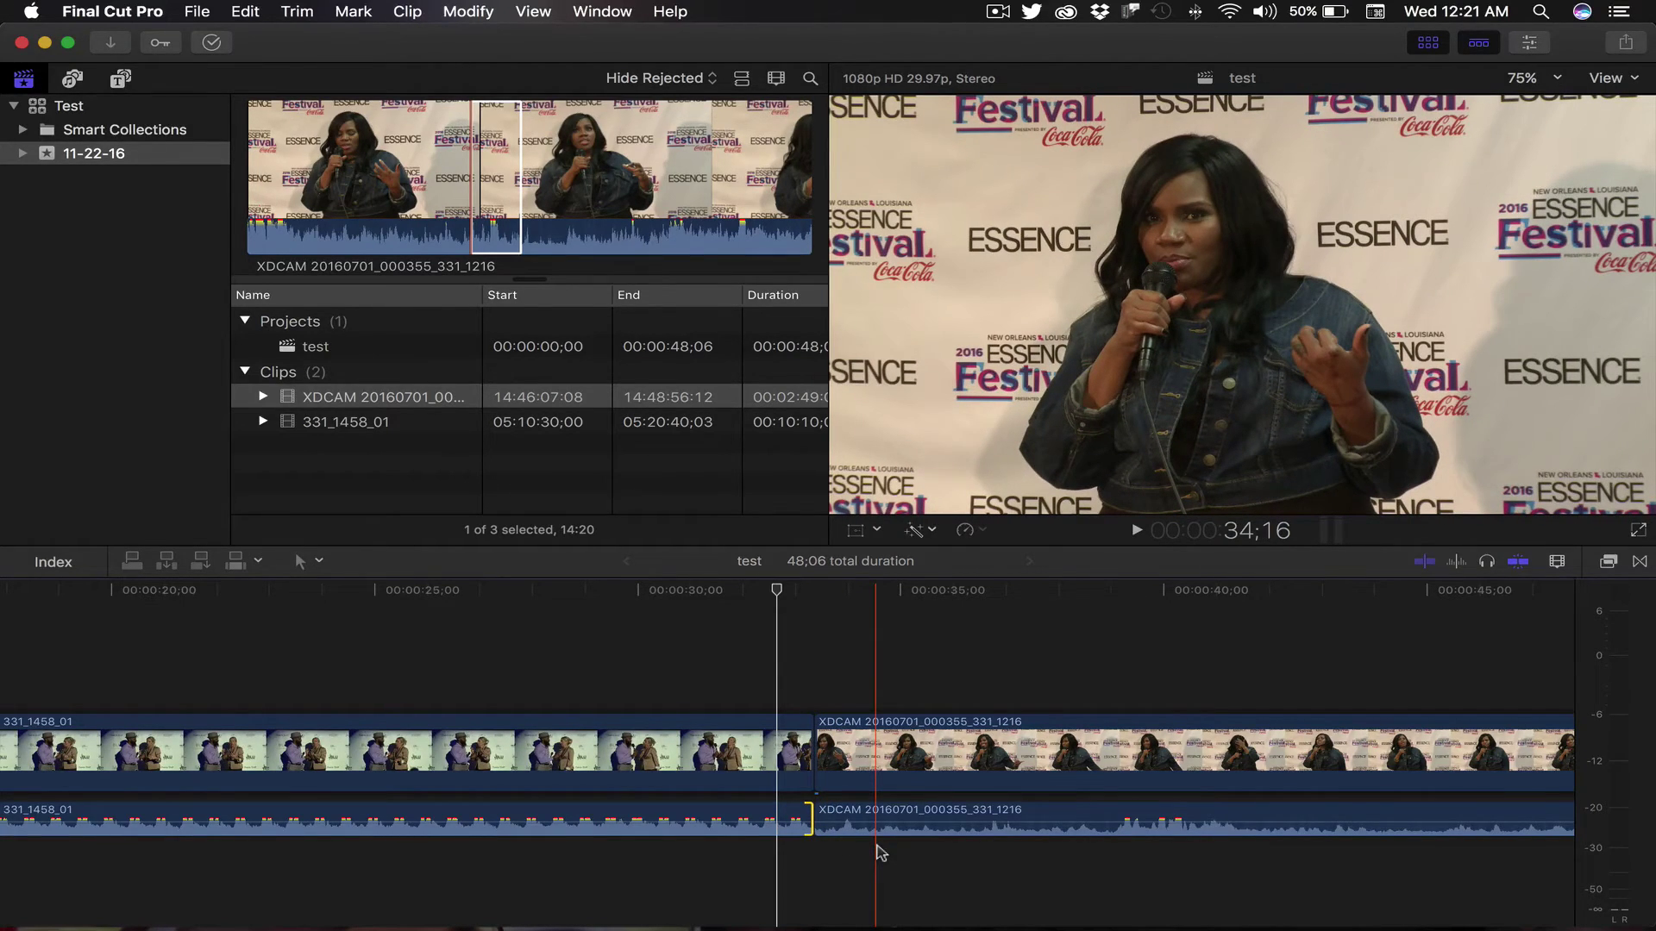
# - Place a Cross Dissolve on the join between the two audio clips and preview it
pyautogui.click(1639, 561)
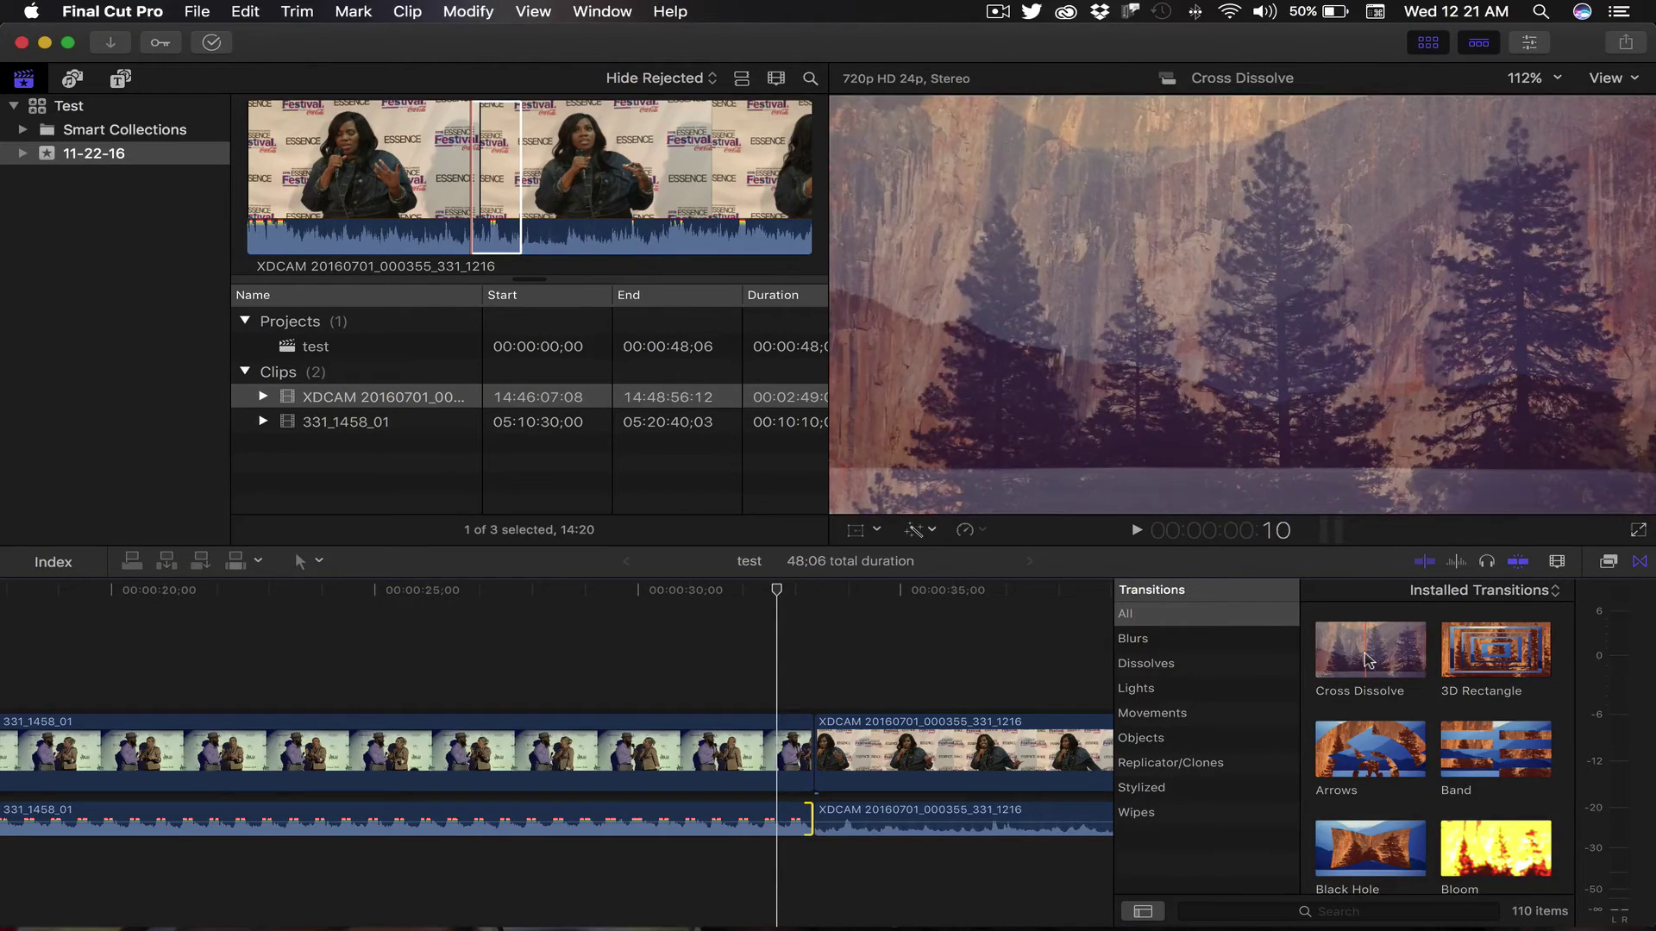
pyautogui.moveTo(1365, 660); pyautogui.dragTo(819, 841)
pyautogui.press('space')
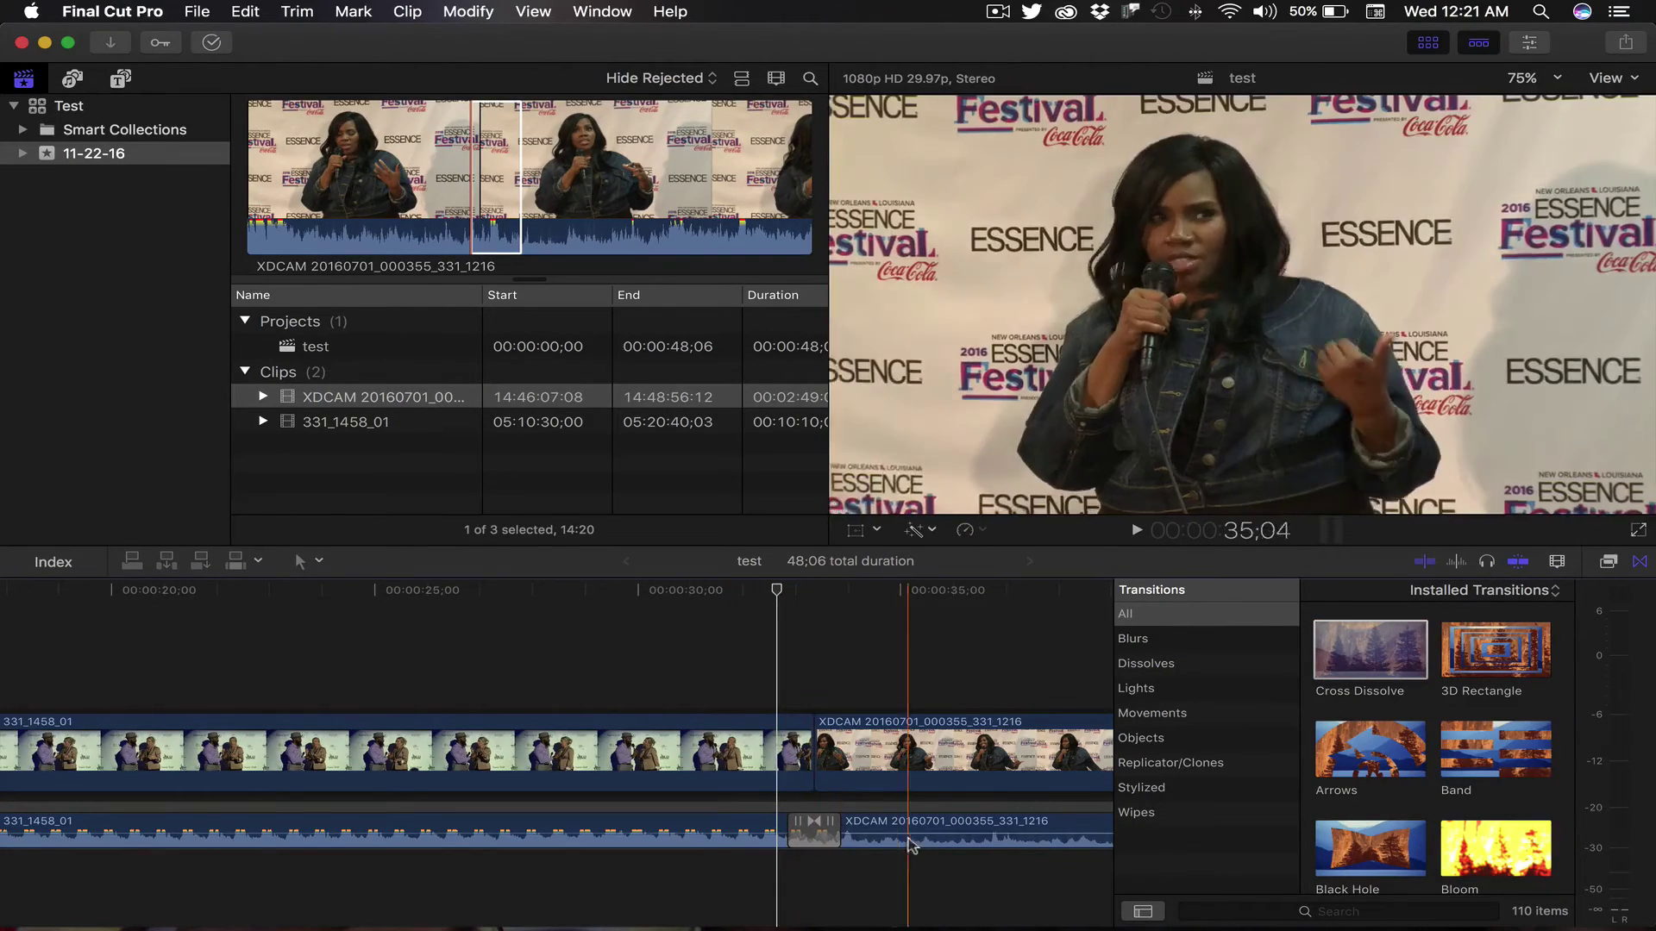
pyautogui.click(752, 591)
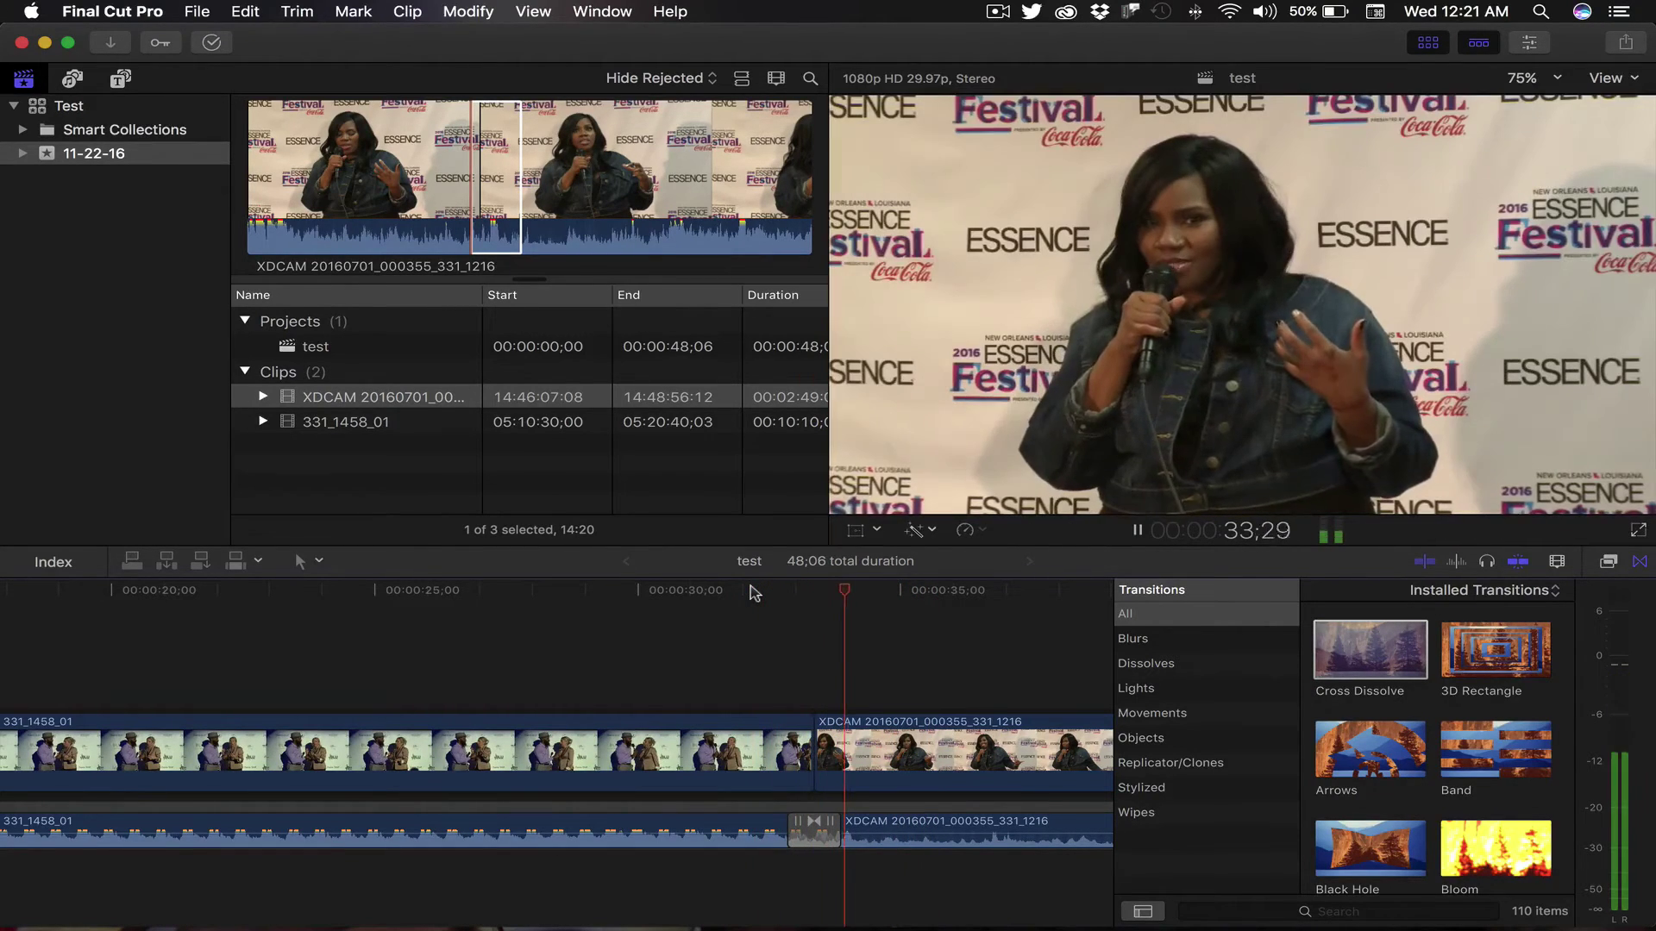
pyautogui.press('space')
# - Lengthen the audio cross dissolve leftward to about 07;15 and play it back
pyautogui.click(804, 823)
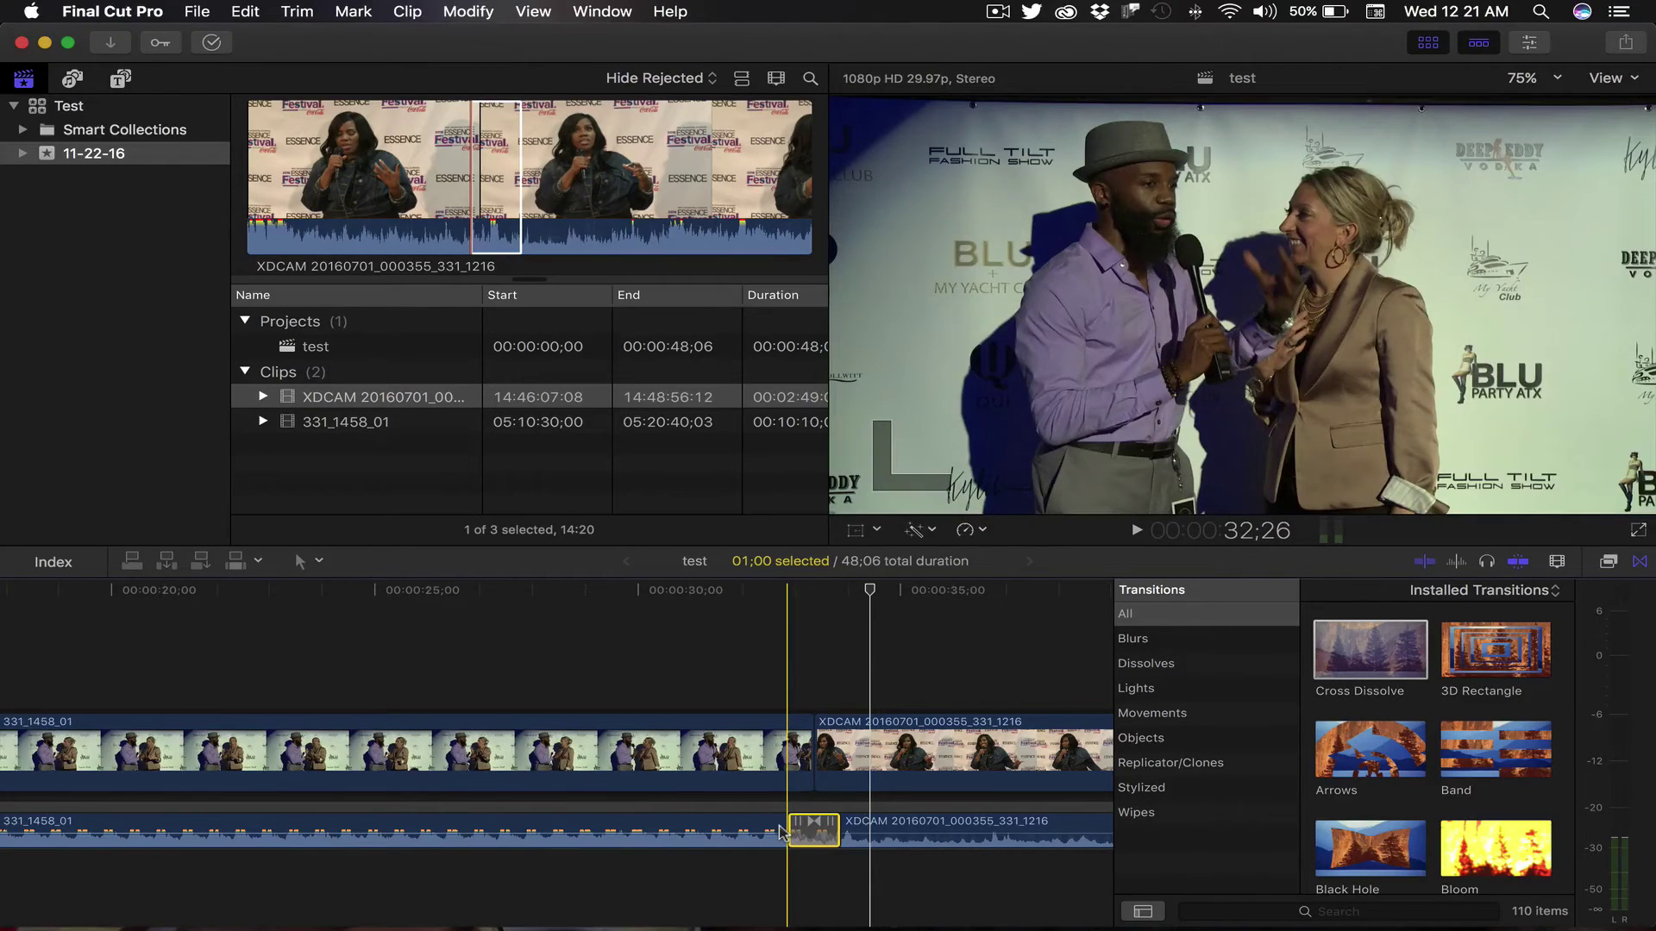
pyautogui.moveTo(780, 832); pyautogui.dragTo(544, 832)
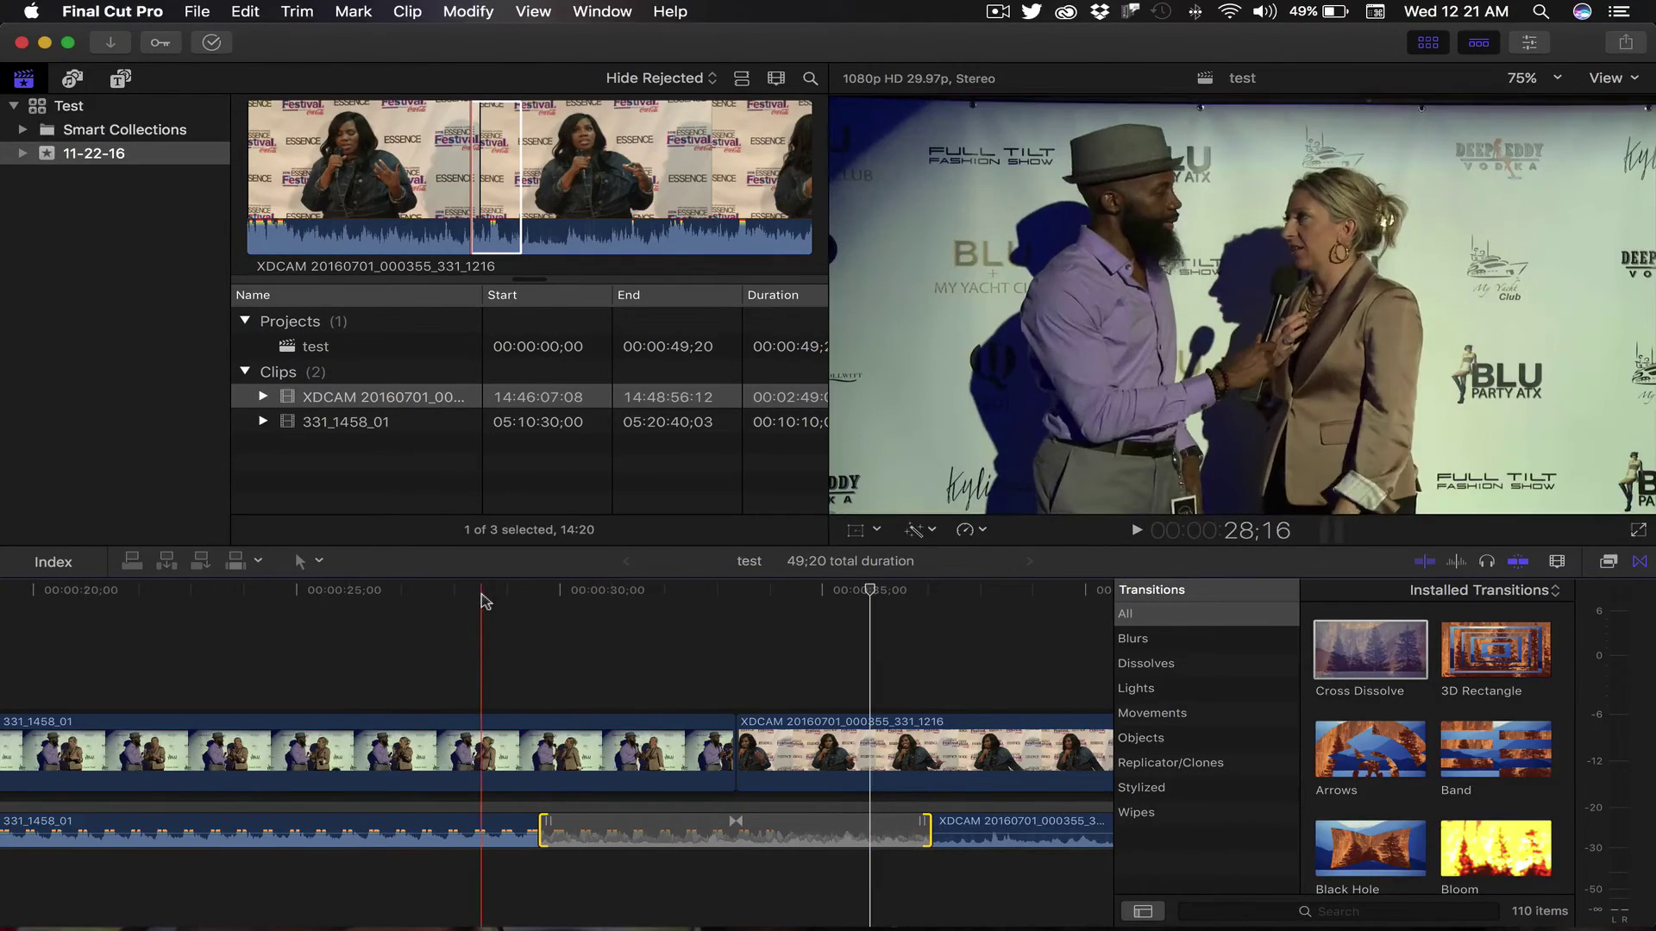
pyautogui.press('space')
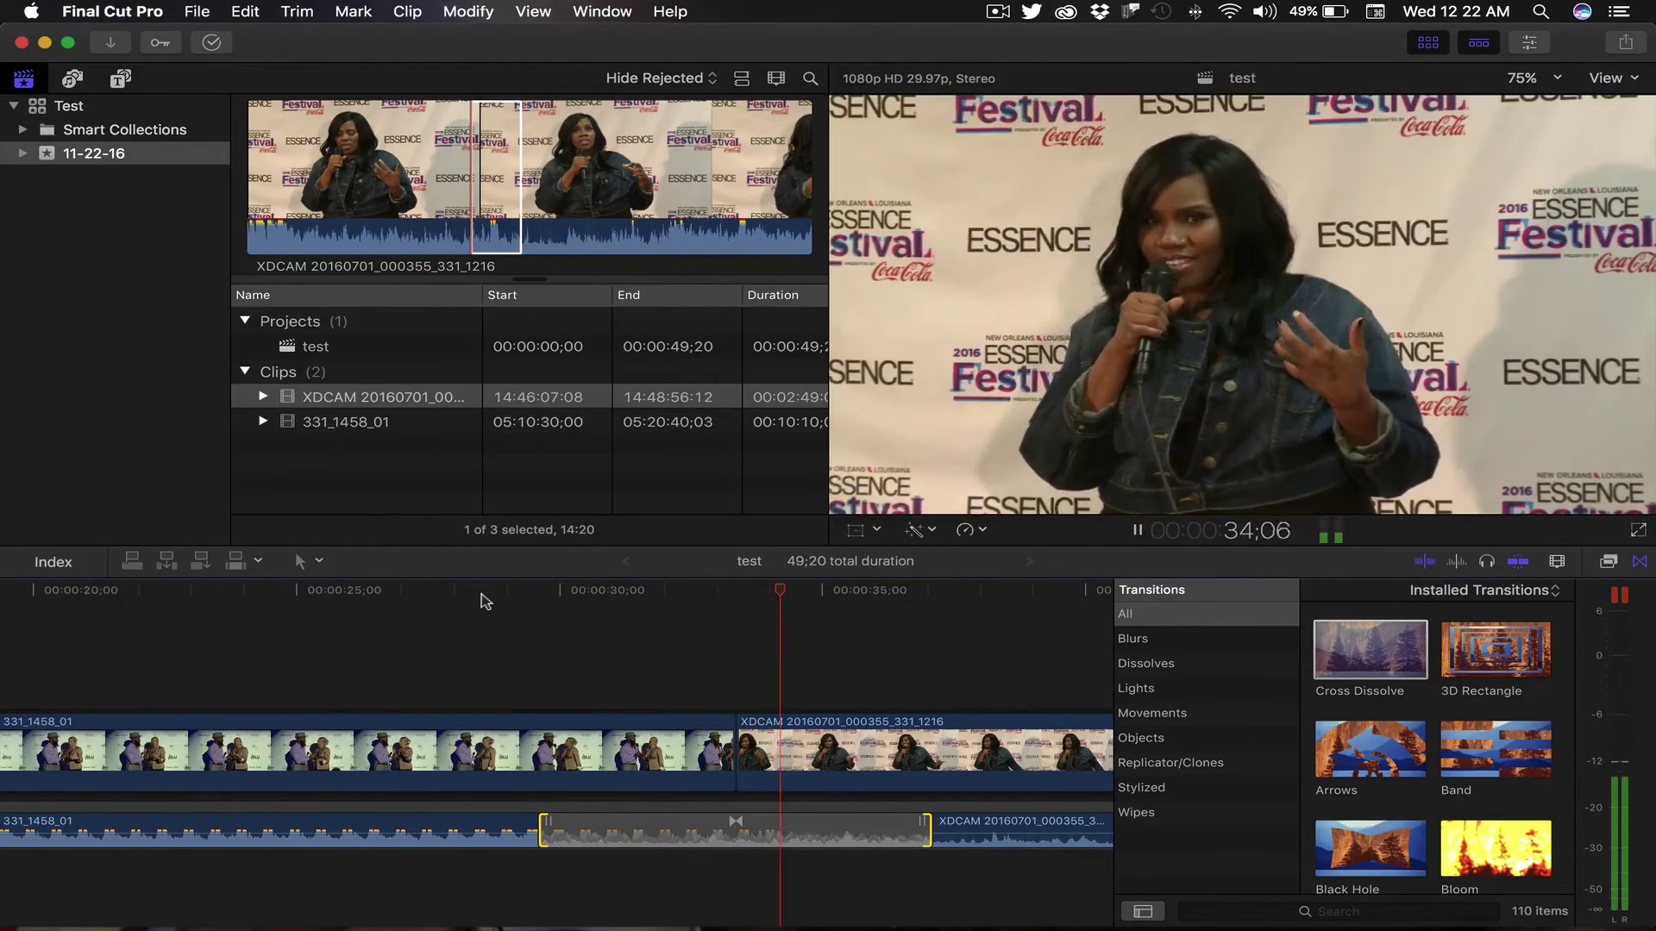
pyautogui.press('space')
# - Show the audio cross dissolve in the Inspector and keep S-curve as its fade-in type
pyautogui.click(671, 830)
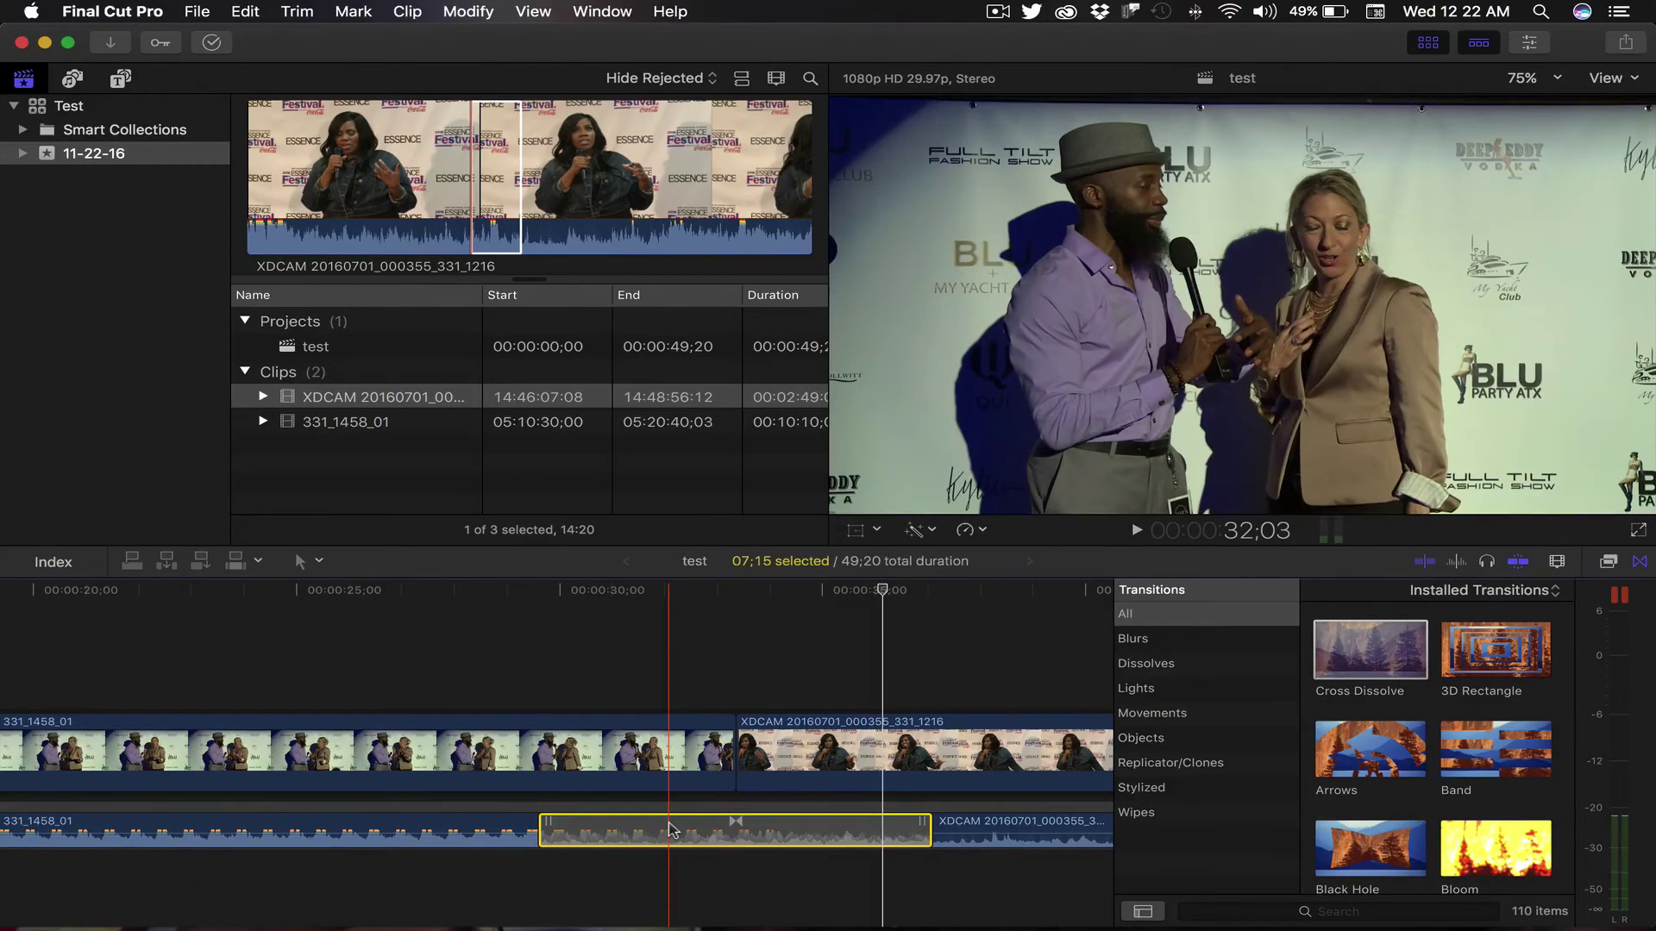
pyautogui.press('super+4')
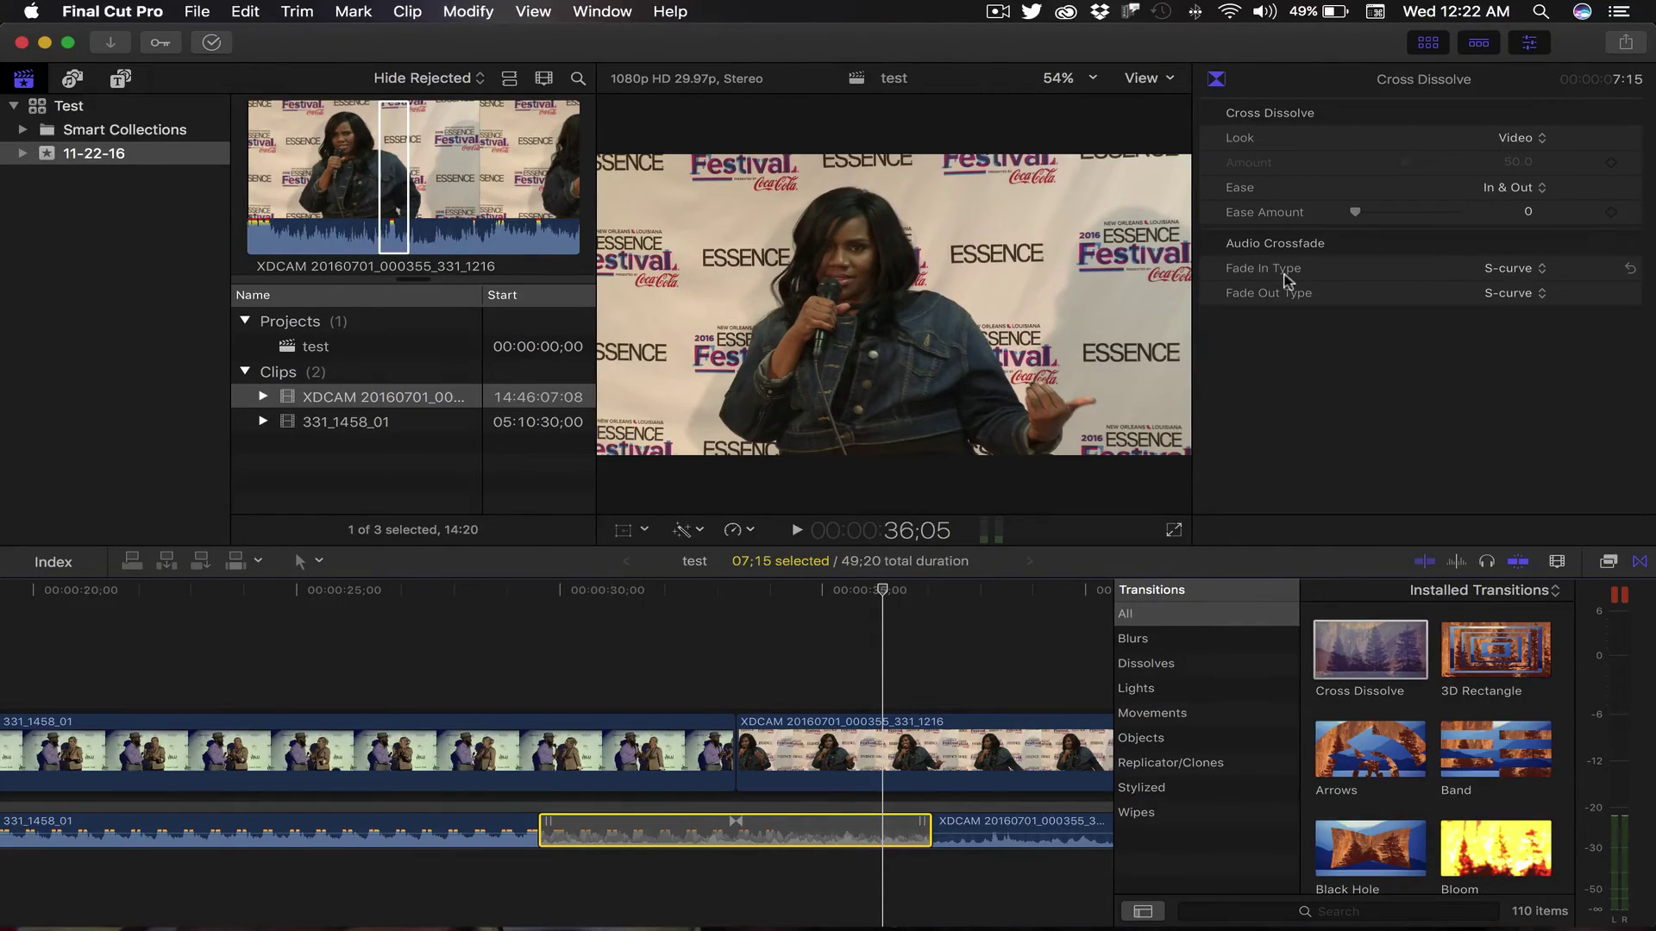
pyautogui.click(1541, 269)
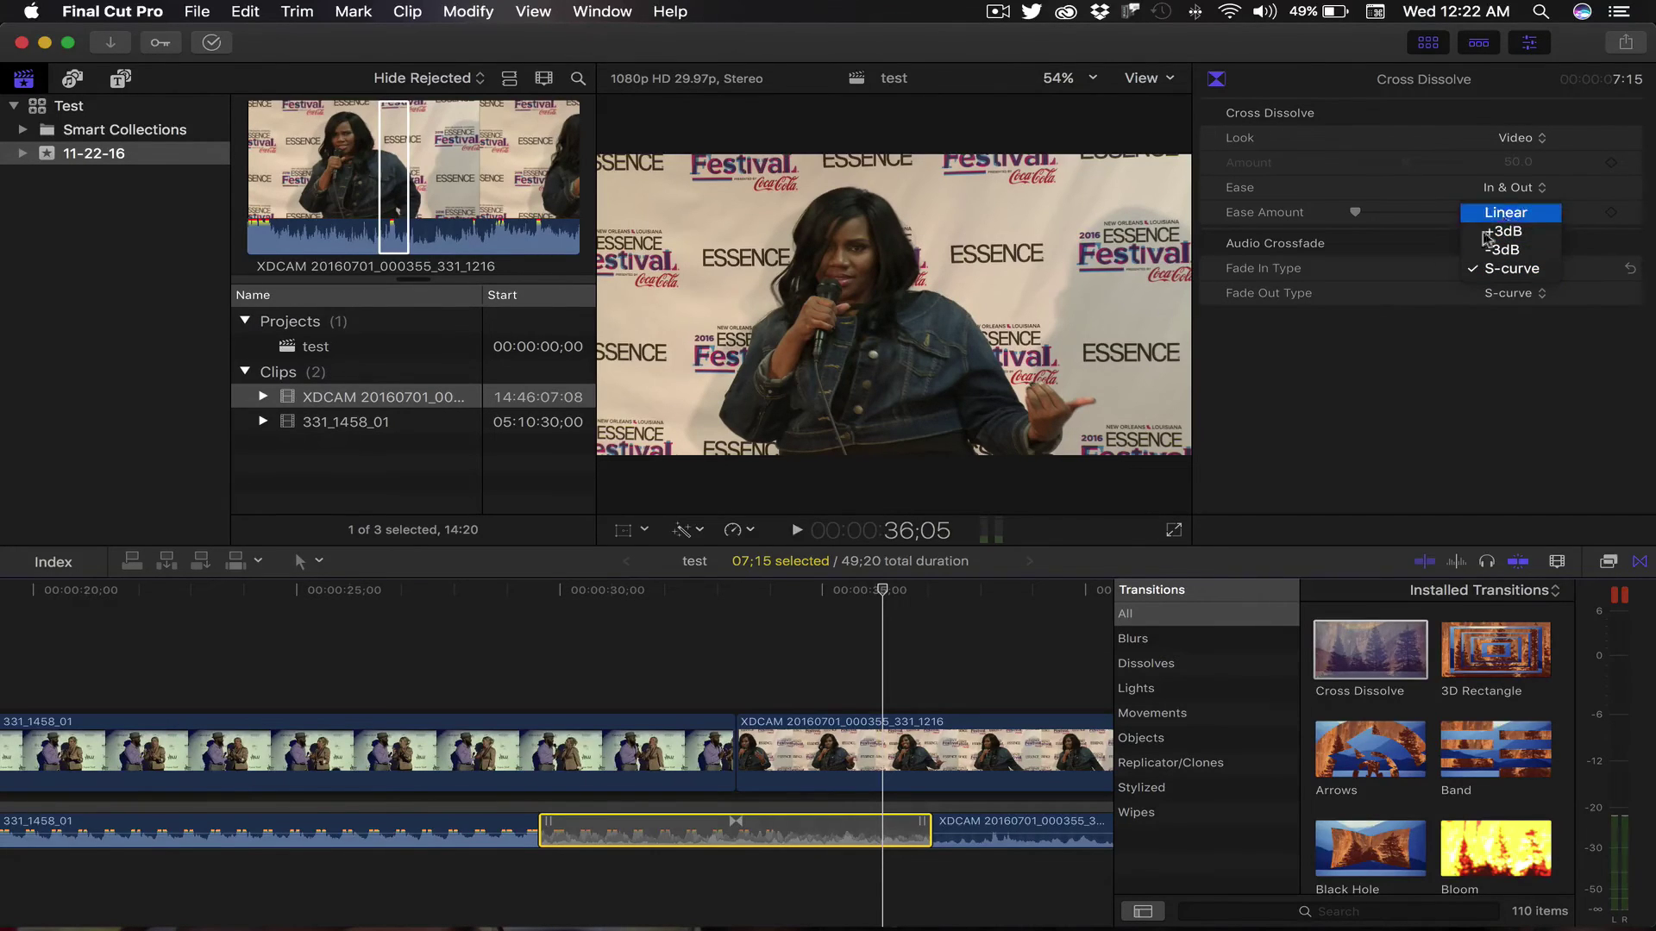
pyautogui.click(1405, 310)
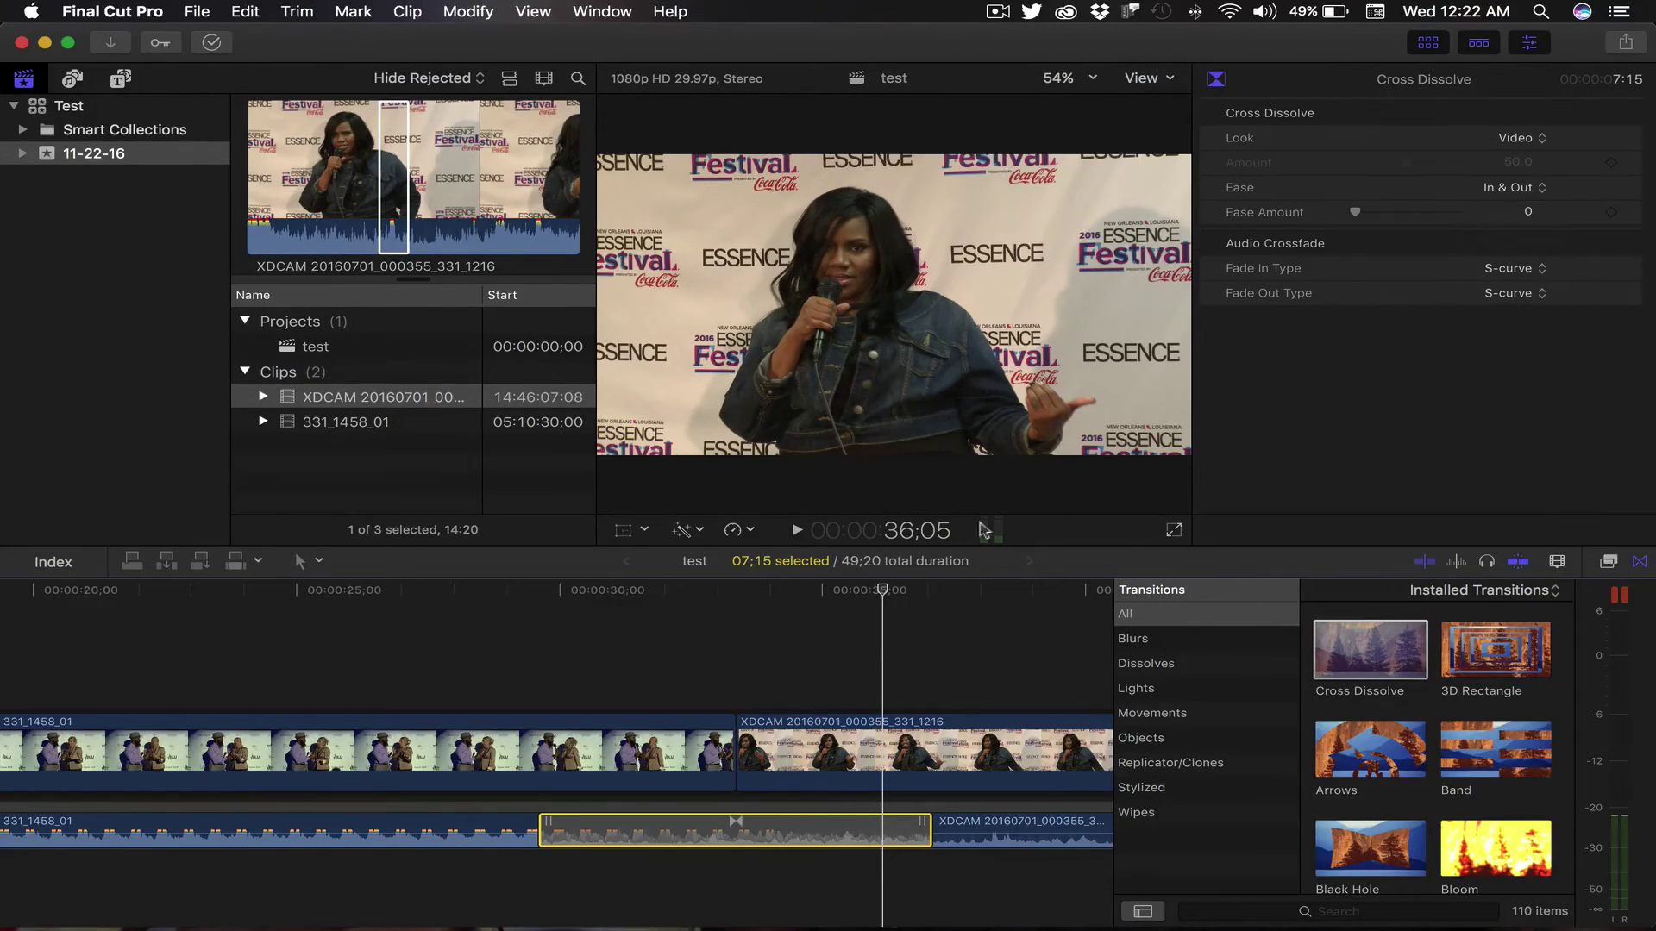
pyautogui.hscroll(5, 845, 703)
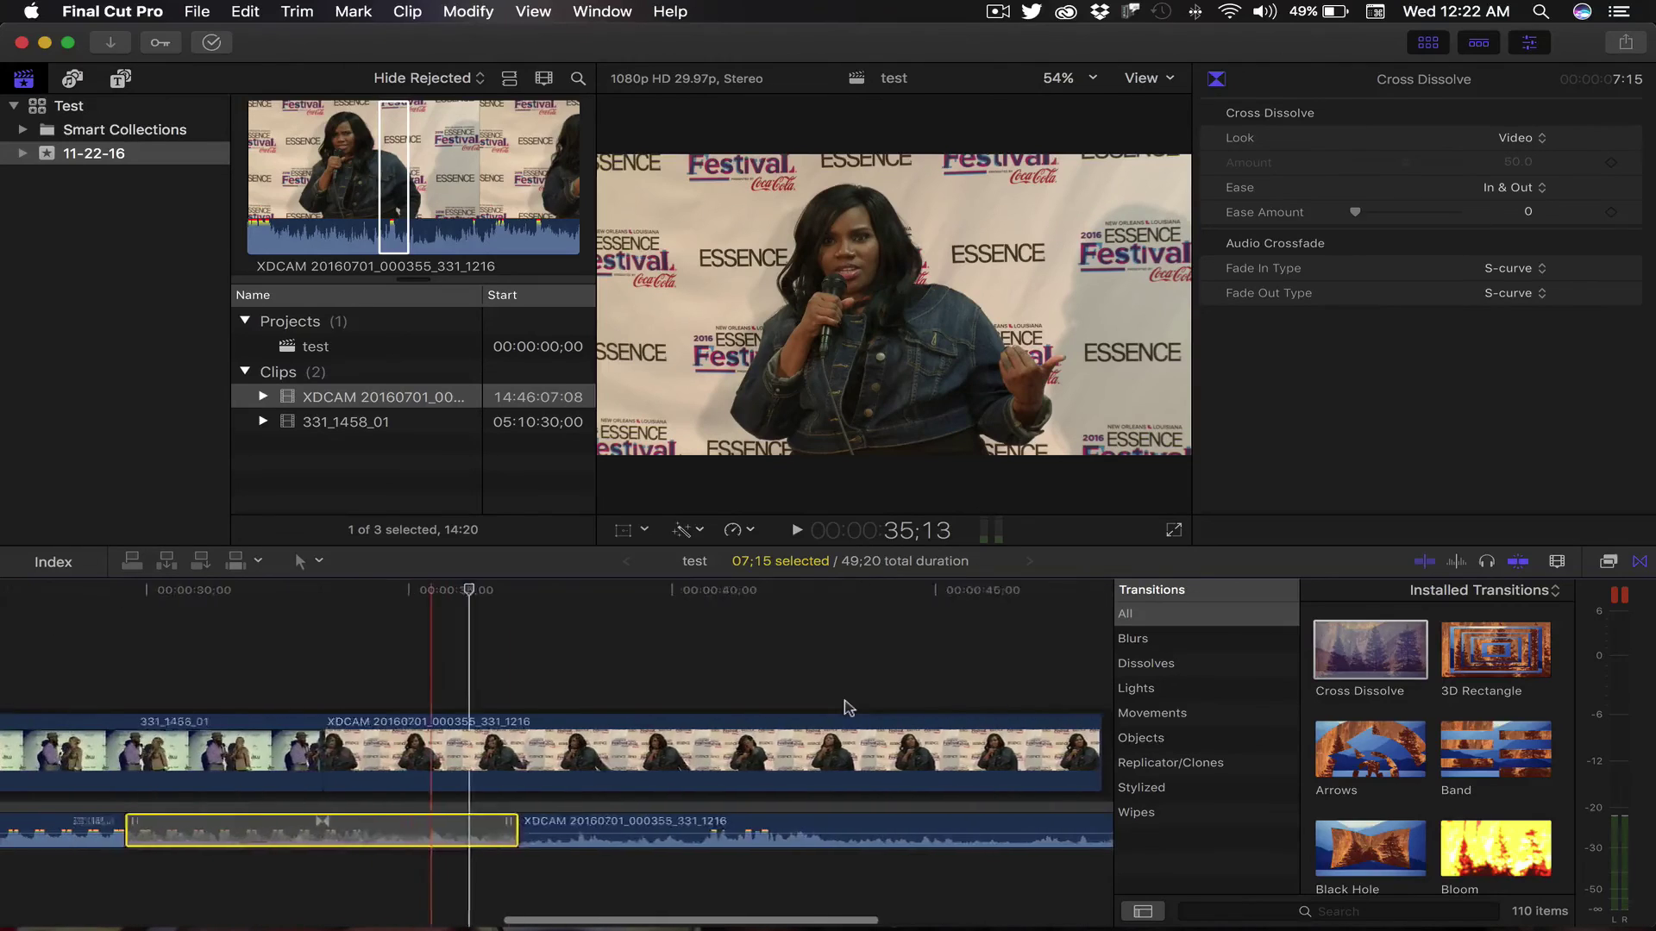
pyautogui.click(446, 594)
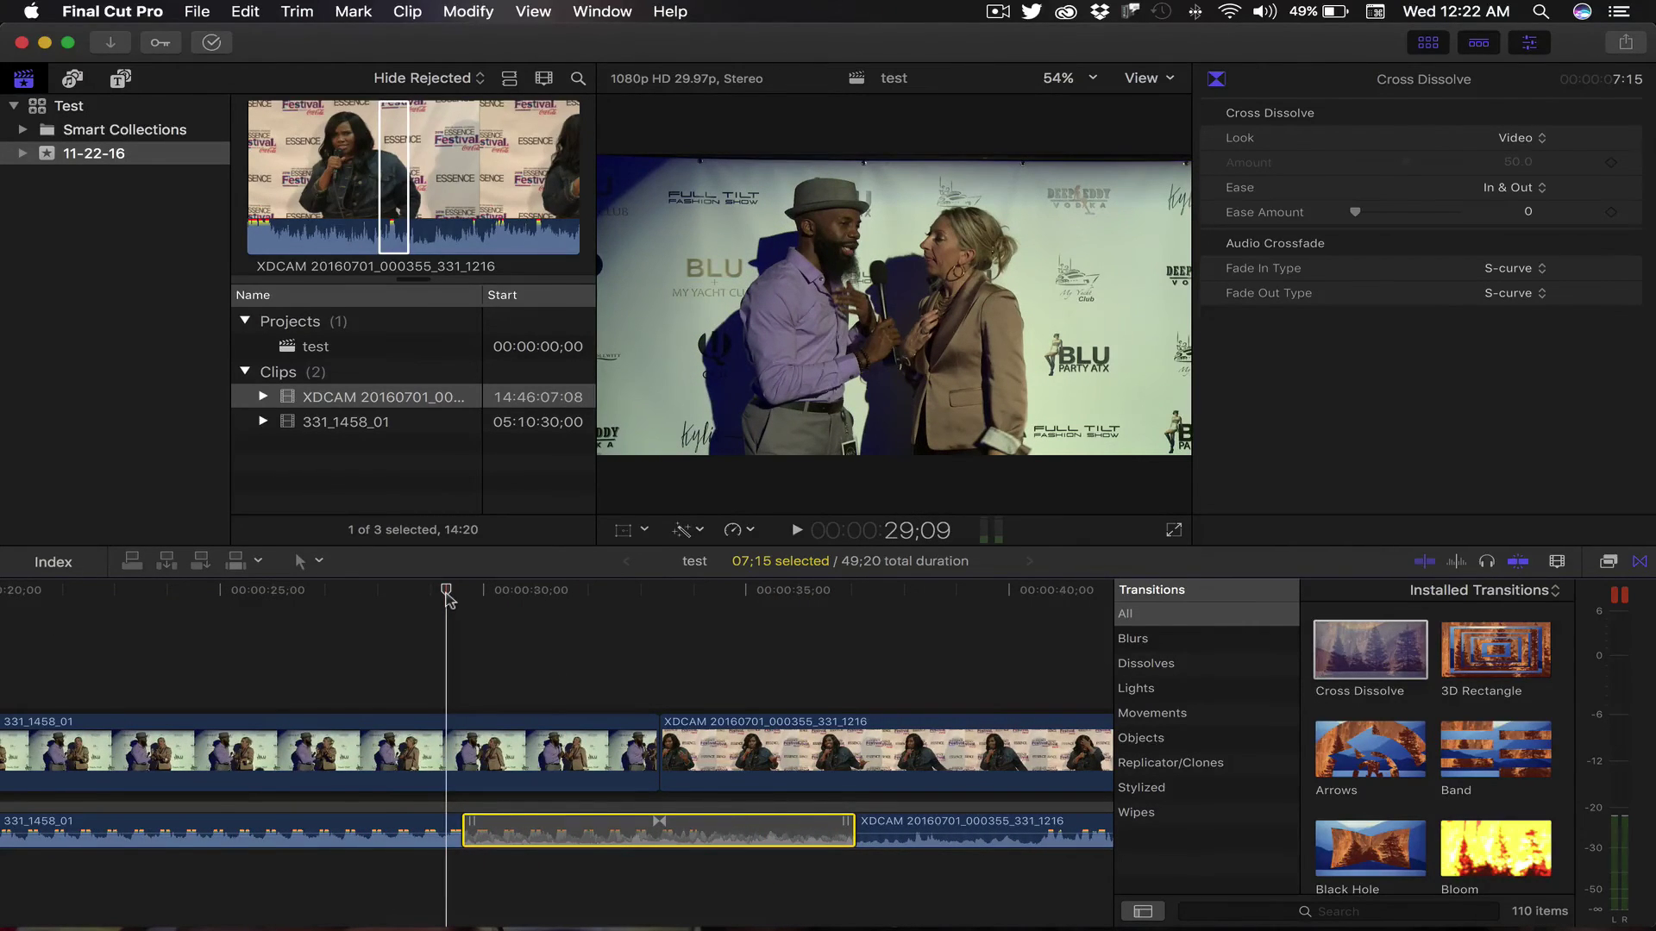